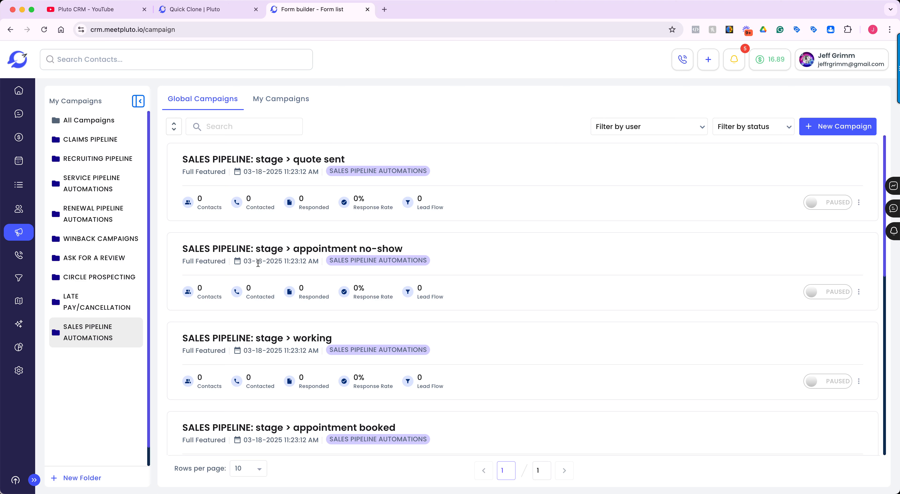
- Check the personal campaigns list, return to the global campaigns and create a new full-featured campaign
{"action": "left_click", "coordinate": [274, 102]}
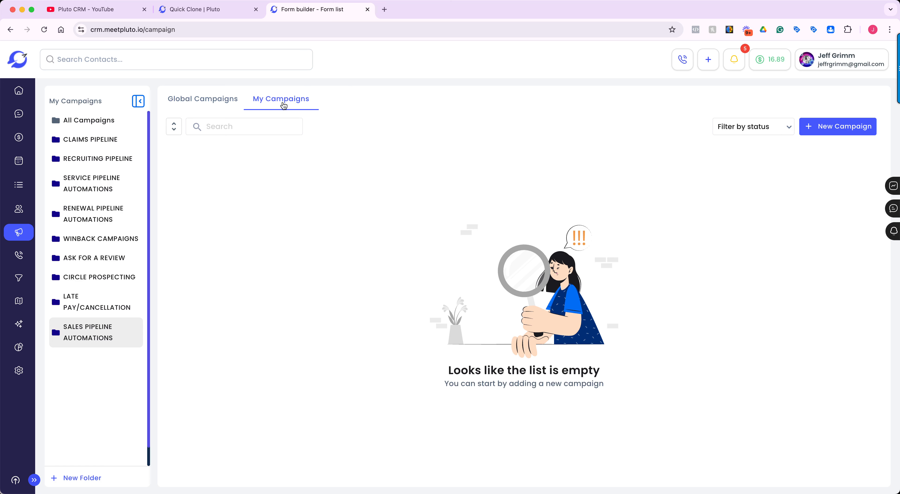
{"action": "left_click", "coordinate": [216, 97]}
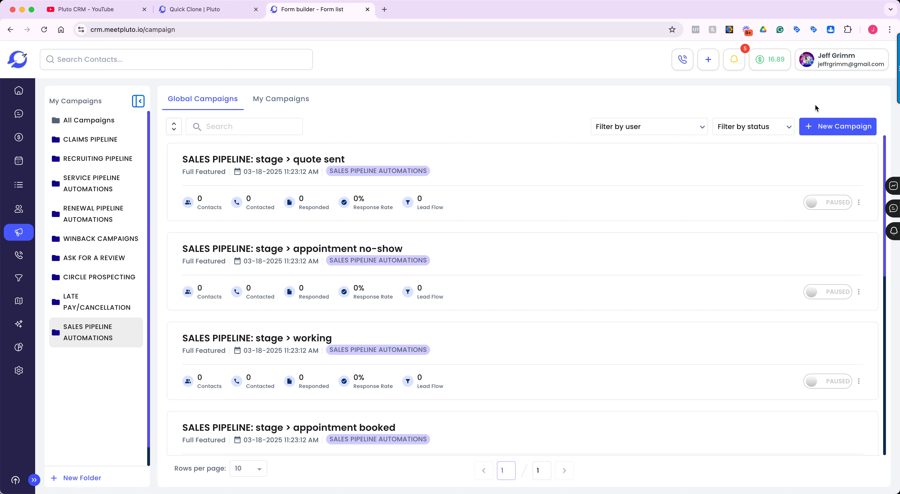
{"action": "left_click", "coordinate": [830, 127]}
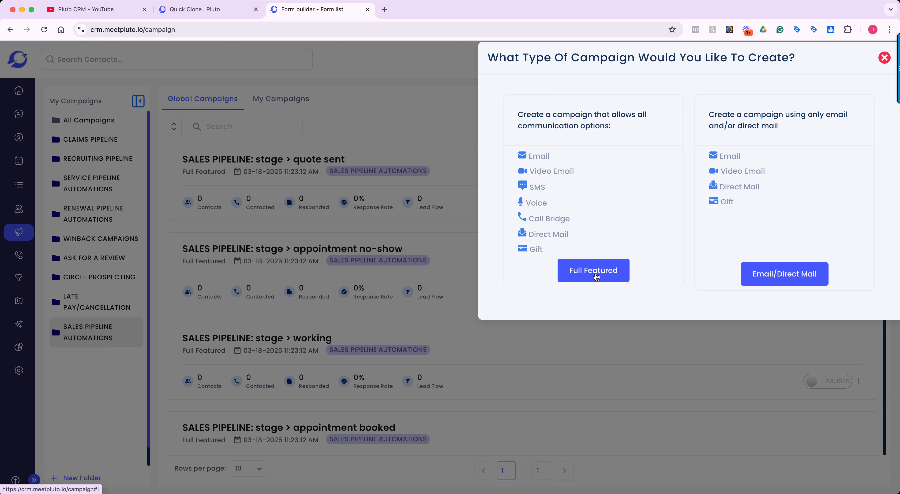
{"action": "left_click", "coordinate": [595, 274]}
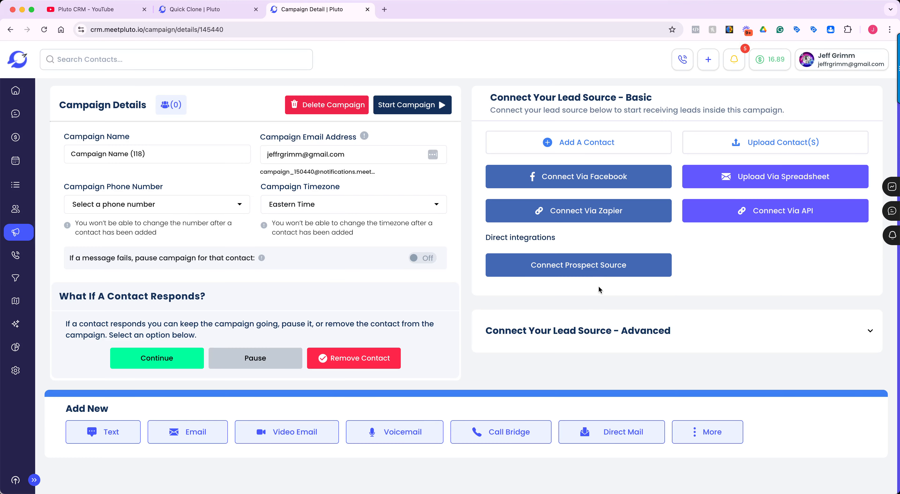
- Name the campaign "New Lead Follow-up"
{"action": "left_click", "coordinate": [149, 152]}
{"action": "triple_click", "coordinate": [148, 151]}
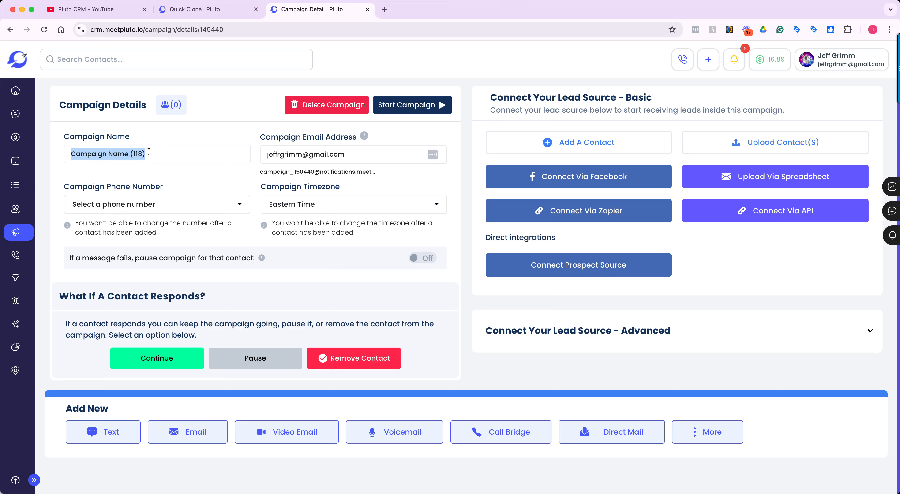
{"action": "type", "text": "New Lead"}
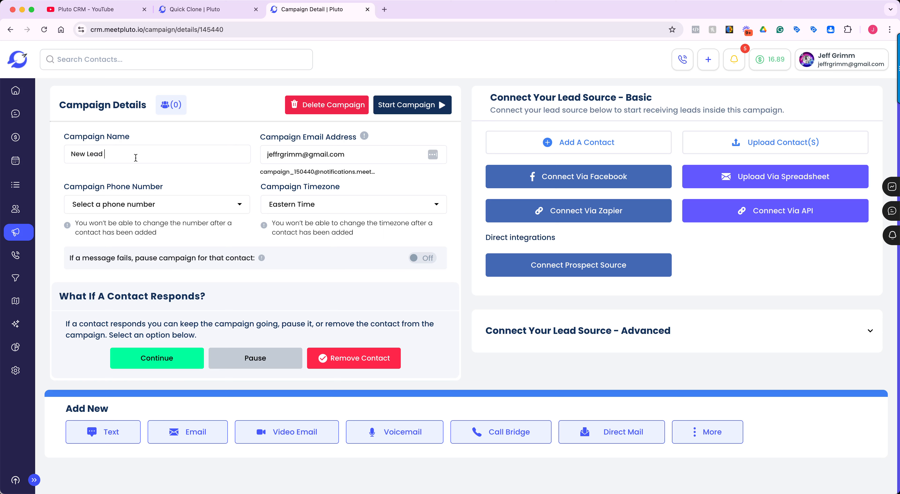
{"action": "type", "text": "Follow-up"}
- Assign the first available phone number as the campaign phone number
{"action": "left_click", "coordinate": [241, 206]}
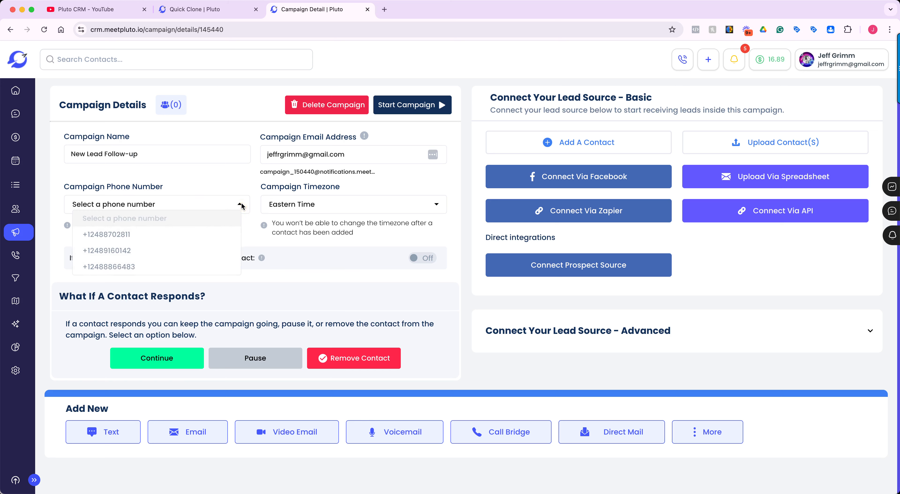
{"action": "left_click", "coordinate": [153, 238]}
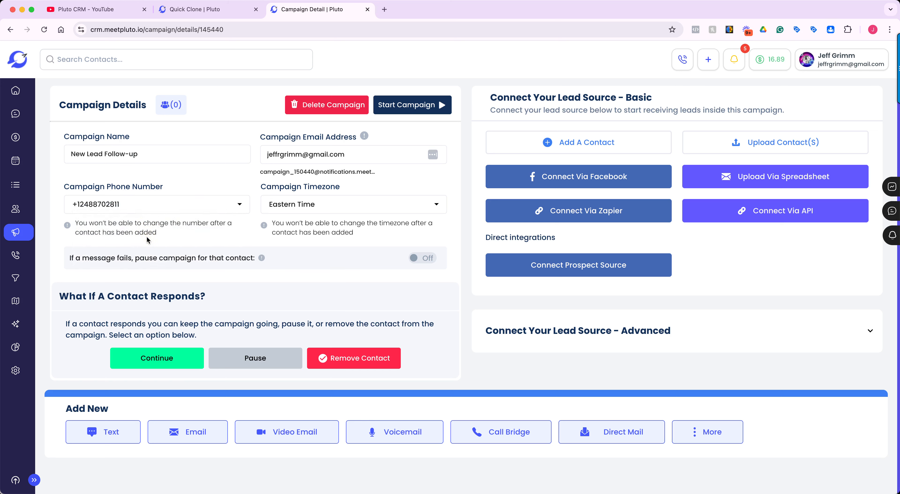
{"action": "left_click", "coordinate": [242, 204]}
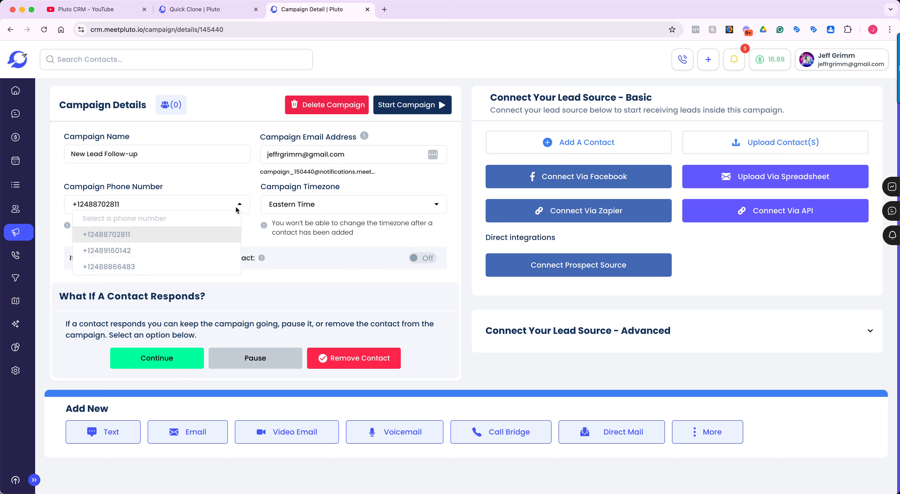
{"action": "left_click", "coordinate": [239, 205]}
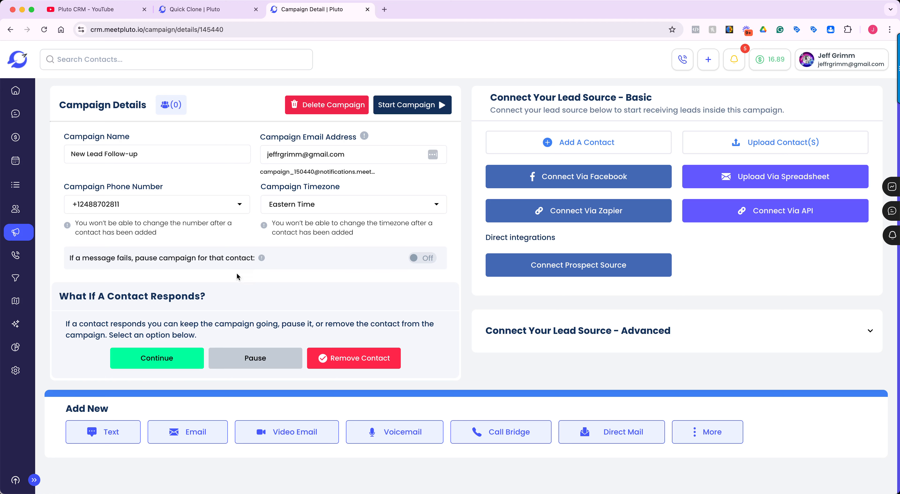
- Add a text followup with the message "Hi [[first_name]] this is a text.", inserting the contact's first name as a personalization field
{"action": "scroll", "coordinate": [142, 314], "scroll_direction": "down", "scroll_amount": 1}
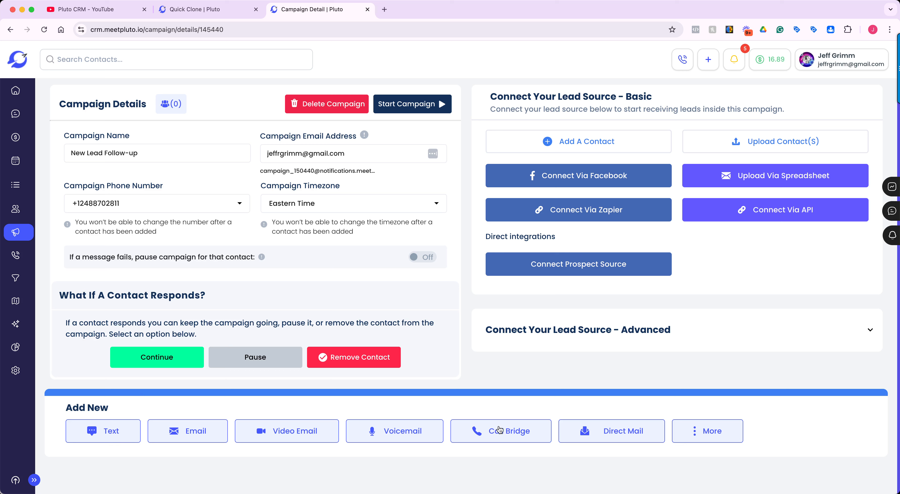
{"action": "left_click", "coordinate": [105, 441]}
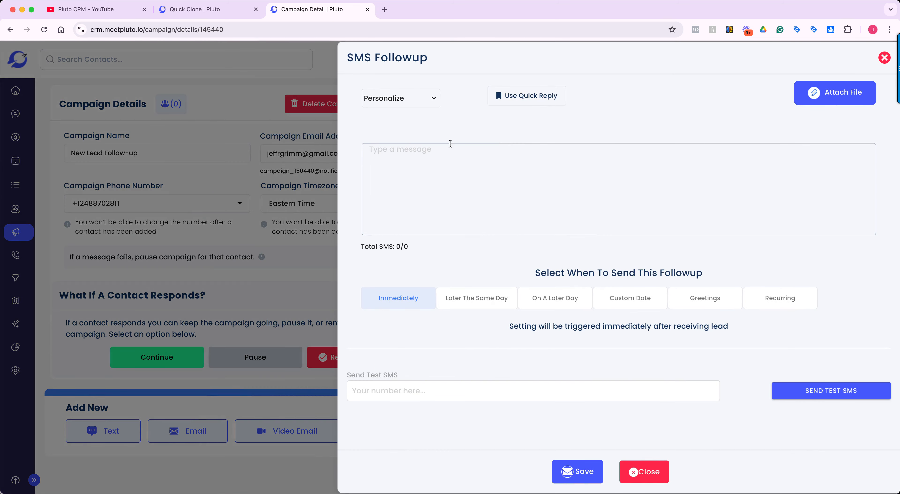
{"action": "left_click", "coordinate": [442, 154]}
{"action": "type", "text": "HI "}
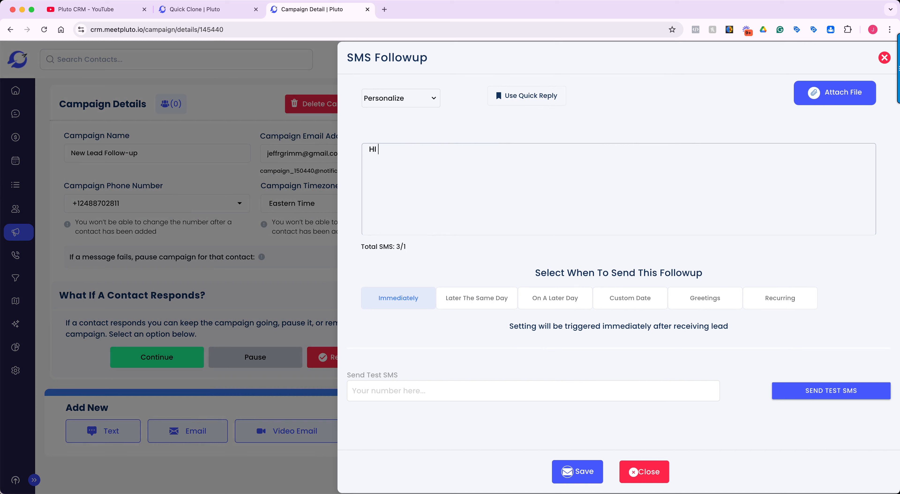
{"action": "type", "text": "i"}
{"action": "left_click", "coordinate": [434, 98]}
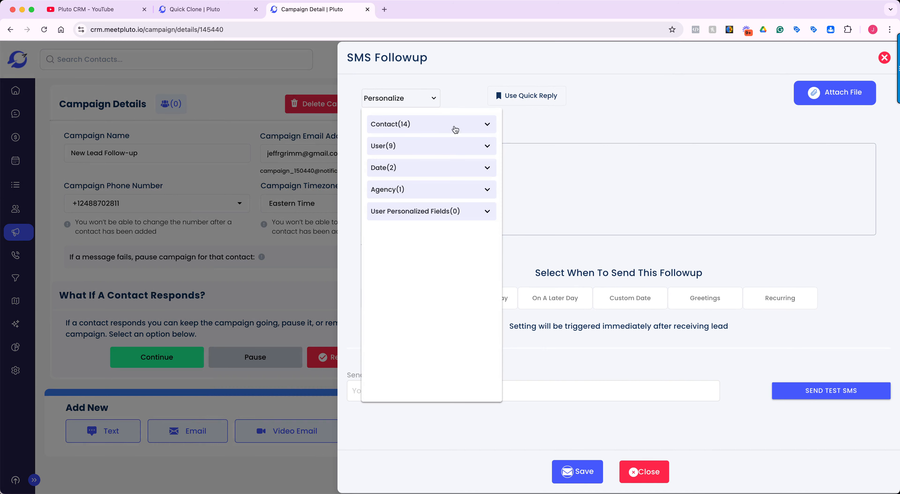
{"action": "left_click", "coordinate": [486, 126]}
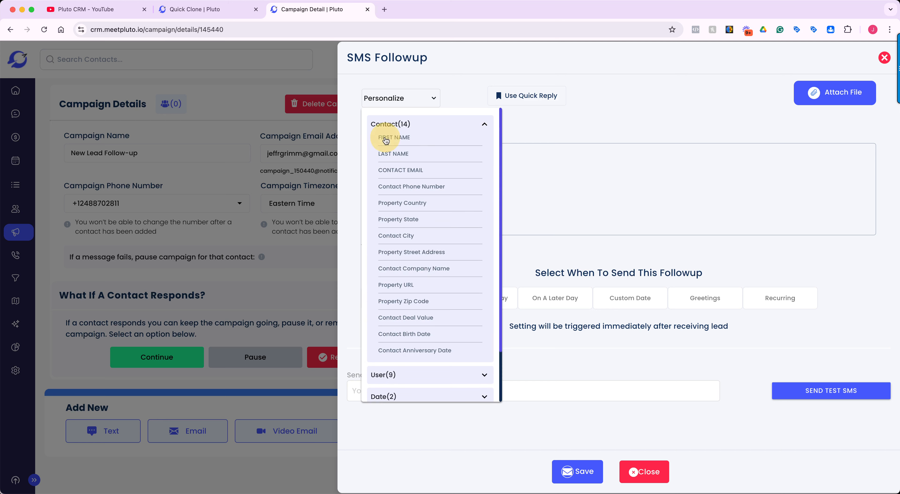
{"action": "left_click", "coordinate": [530, 174]}
{"action": "left_click", "coordinate": [496, 156]}
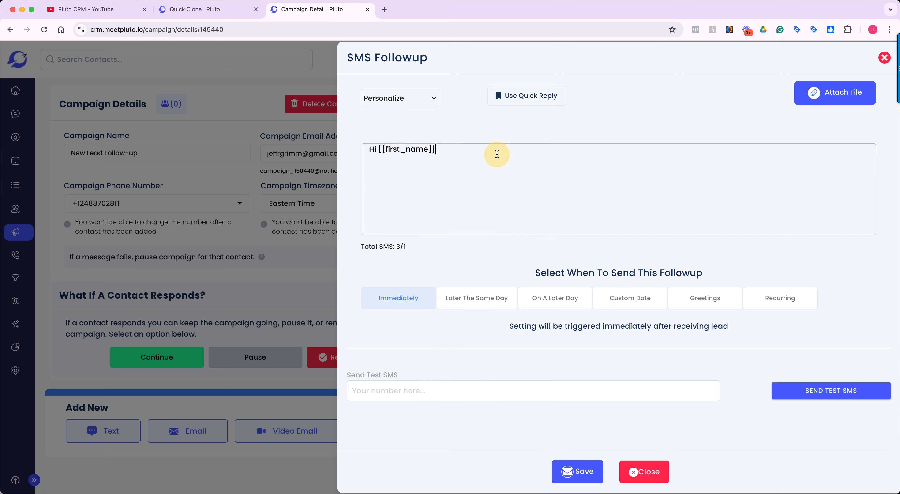
{"action": "type", "text": "this is a te"}
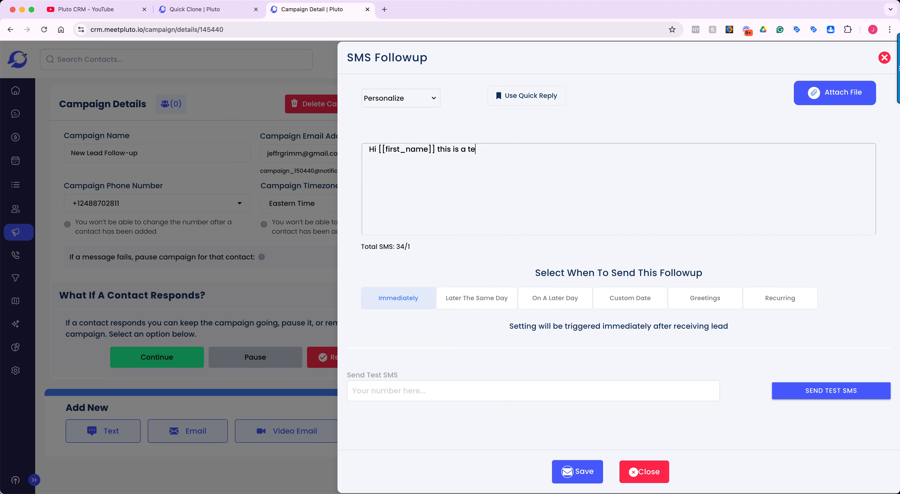
{"action": "type", "text": "xt."}
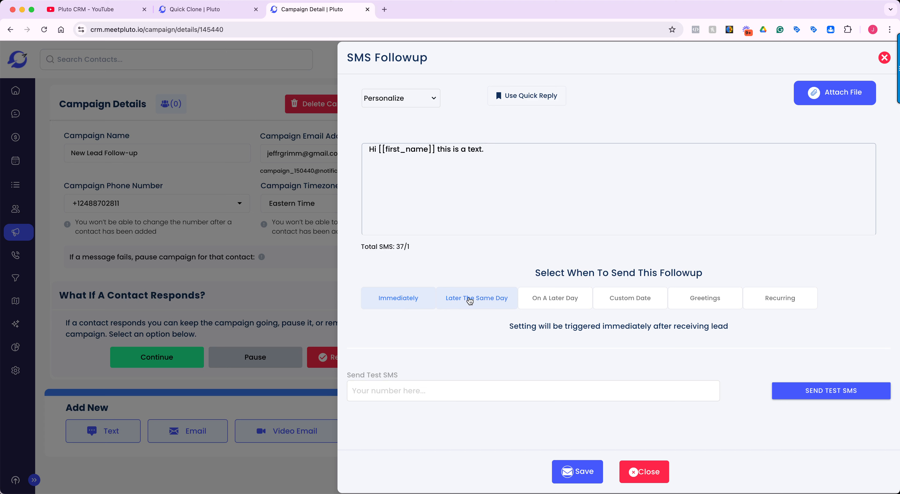
- Review the later-day, custom date, greetings and recurring timings, set the SMS followup to send immediately and save it
{"action": "left_click", "coordinate": [545, 301]}
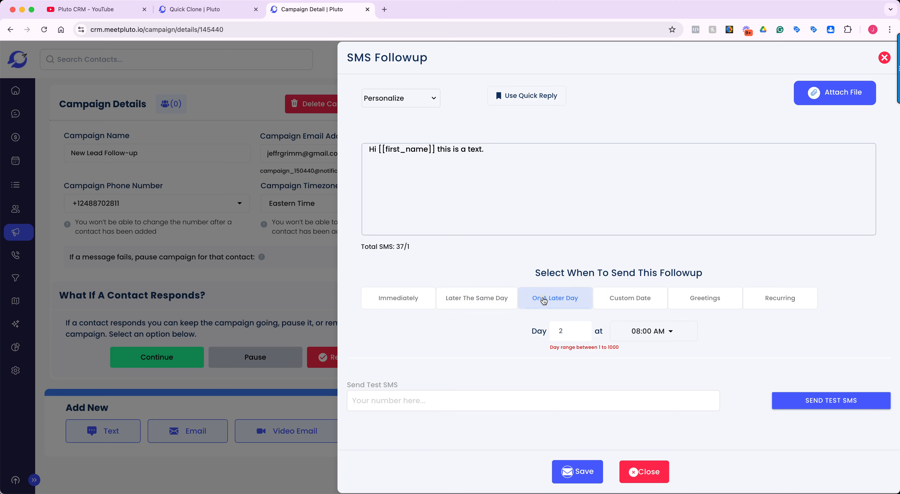
{"action": "left_click", "coordinate": [614, 300]}
{"action": "left_click", "coordinate": [686, 302]}
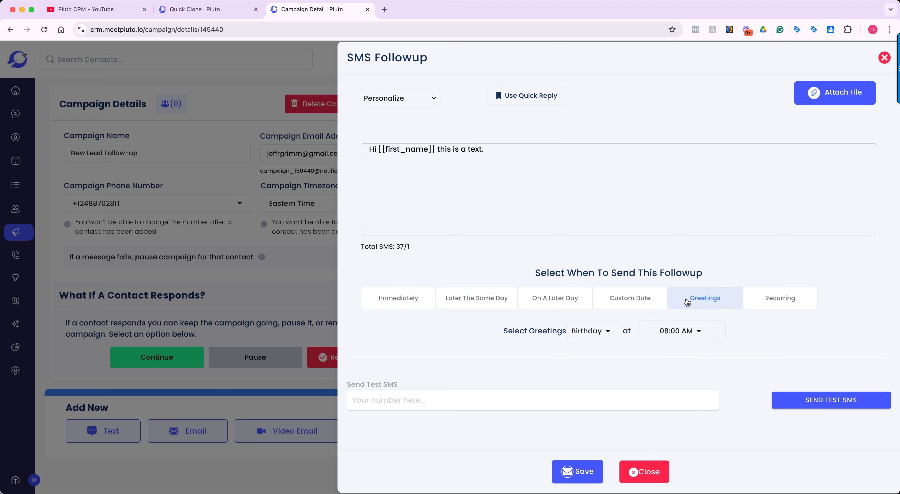
{"action": "left_click", "coordinate": [770, 297]}
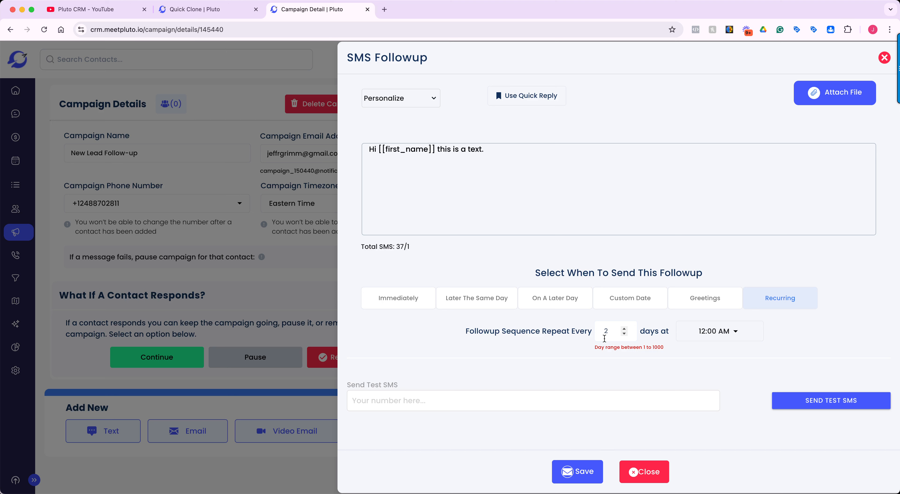
{"action": "left_click", "coordinate": [408, 303]}
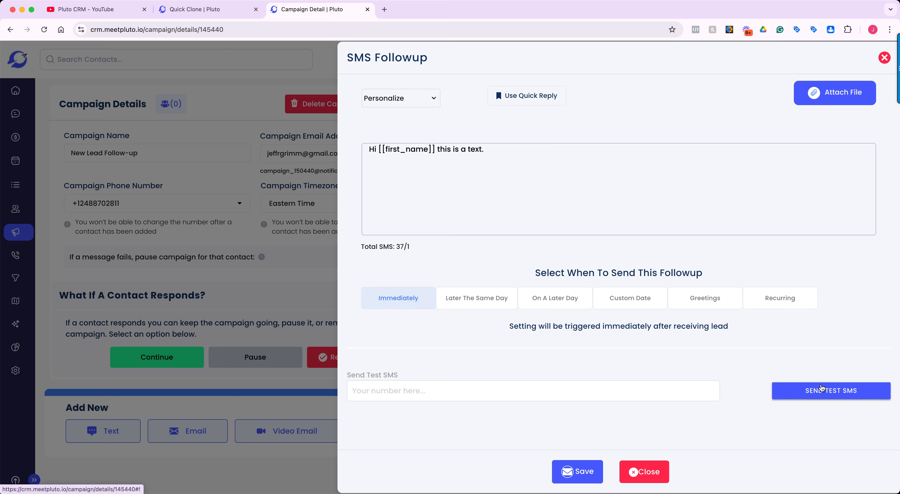
{"action": "left_click", "coordinate": [585, 481]}
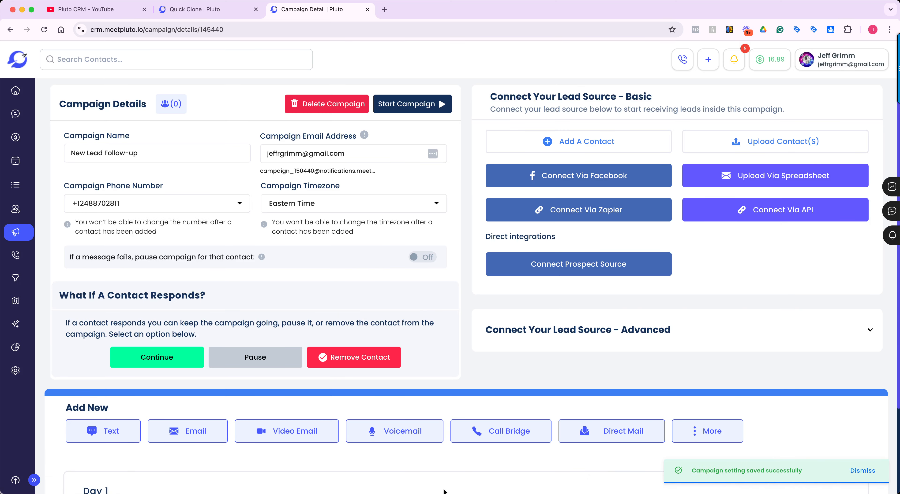
- Add an email followup with the subject "Hello" followed by the contact's first name personalization field
{"action": "scroll", "coordinate": [357, 473], "scroll_direction": "down", "scroll_amount": 3}
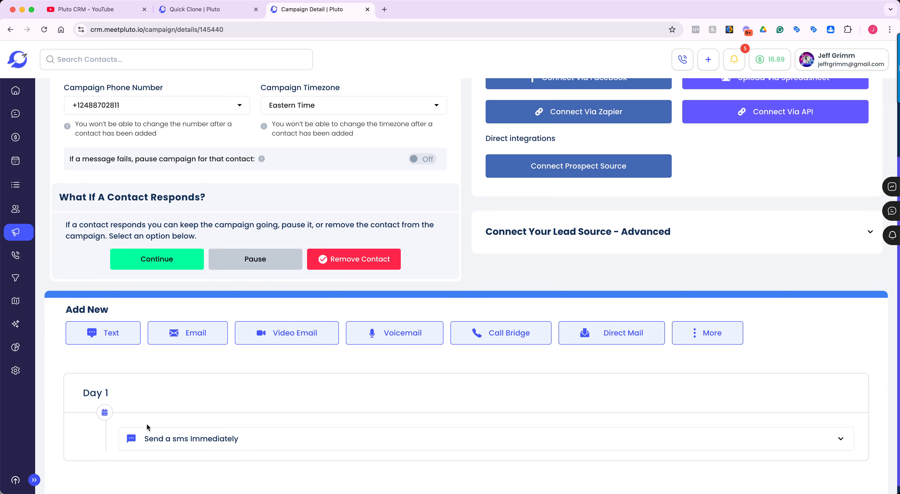
{"action": "left_click", "coordinate": [201, 334]}
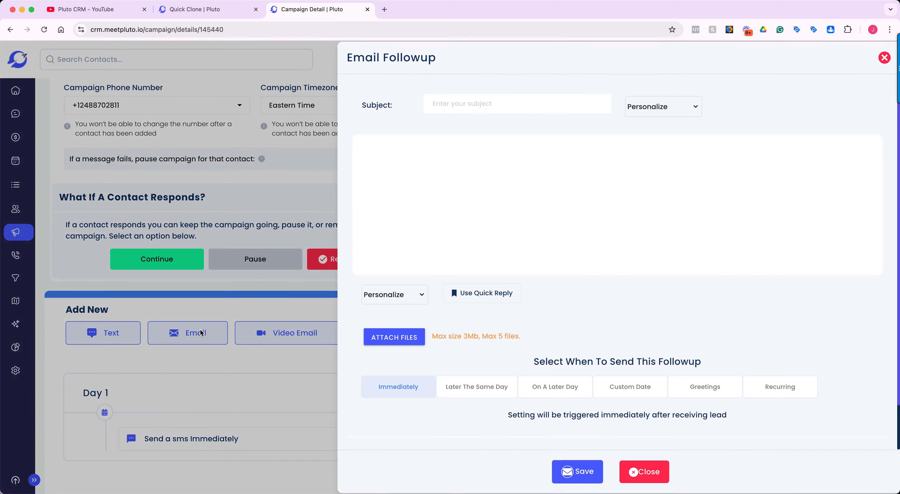
{"action": "left_click", "coordinate": [451, 105]}
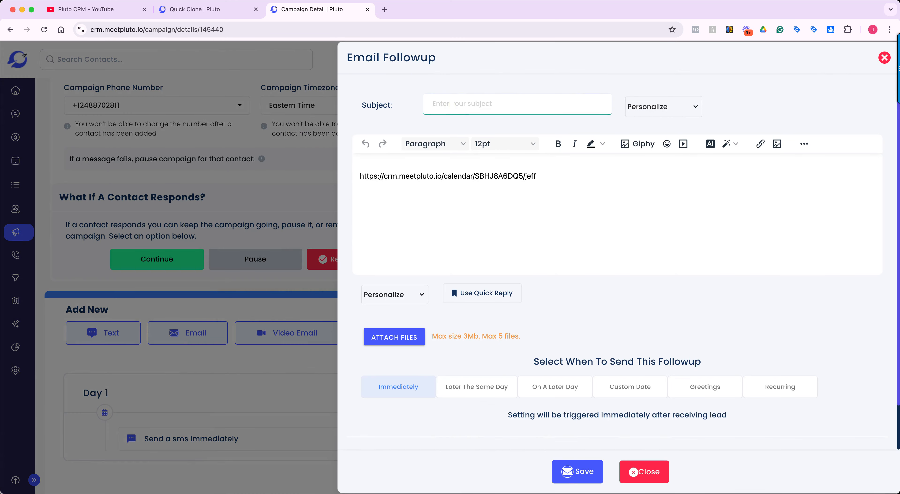
{"action": "type", "text": "erer"}
{"action": "key", "text": "BackSpace"}
{"action": "key", "text": "BackSpace"}
{"action": "key", "text": "BackSpace"}
{"action": "key", "text": "BackSpace"}
{"action": "type", "text": "He"}
{"action": "left_click", "coordinate": [698, 109]}
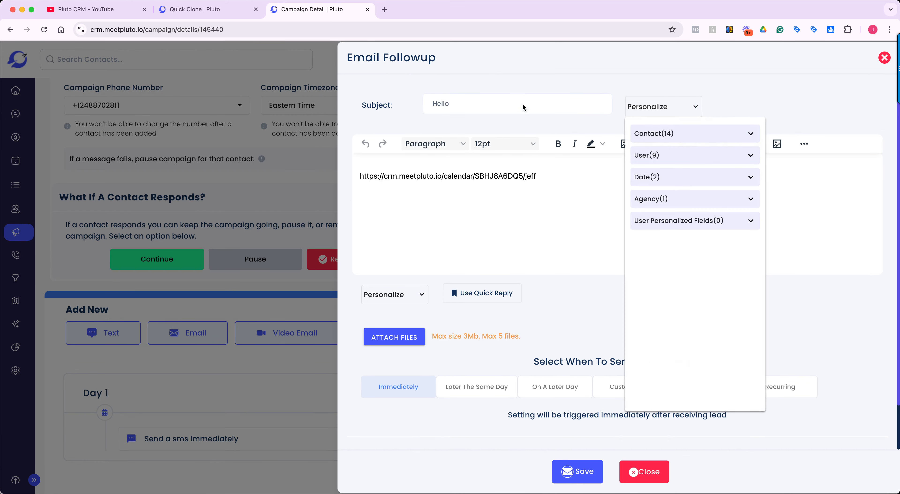
{"action": "left_click", "coordinate": [748, 135]}
{"action": "left_click", "coordinate": [702, 148]}
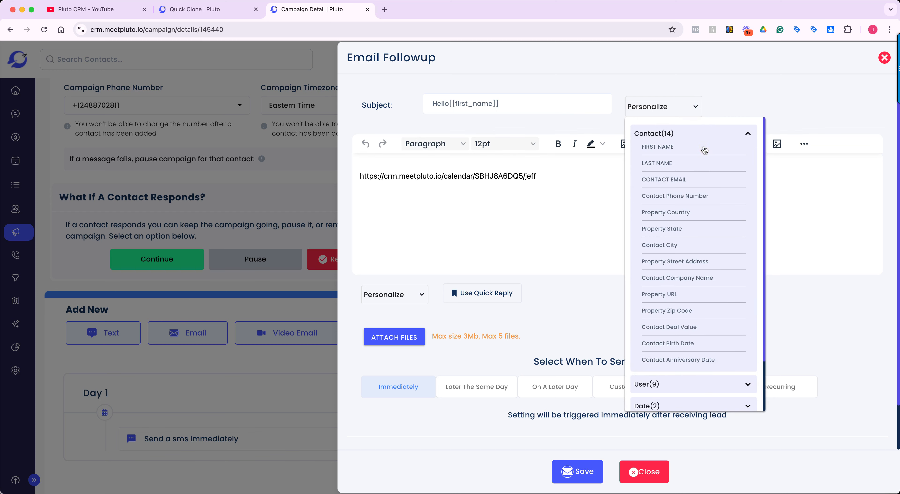
- Replace the calendar link in the email body with "How are you?"
{"action": "left_click", "coordinate": [584, 196]}
{"action": "triple_click", "coordinate": [507, 175]}
{"action": "key", "text": "BackSpace"}
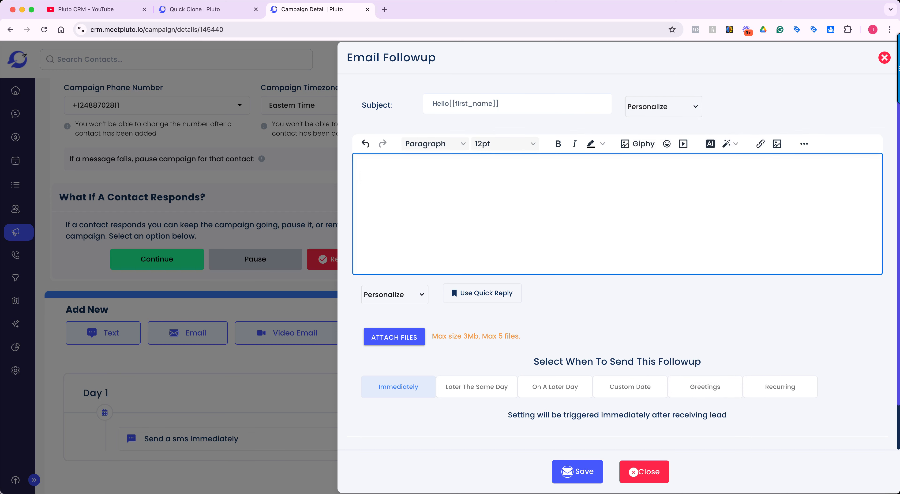
{"action": "type", "text": "How are you?"}
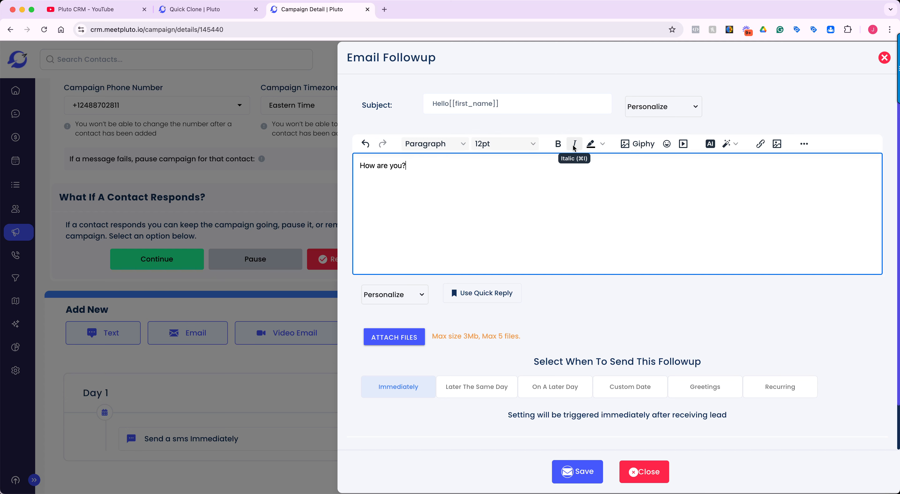
- Insert the Giphy birthday GIF of the man riding a dolphin into the email body
{"action": "left_click", "coordinate": [601, 148]}
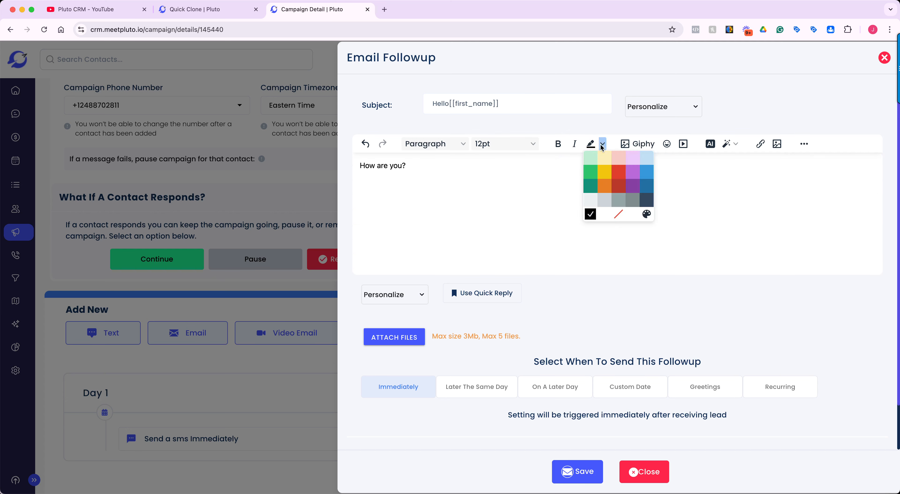
{"action": "left_click", "coordinate": [600, 146]}
{"action": "left_click", "coordinate": [641, 149]}
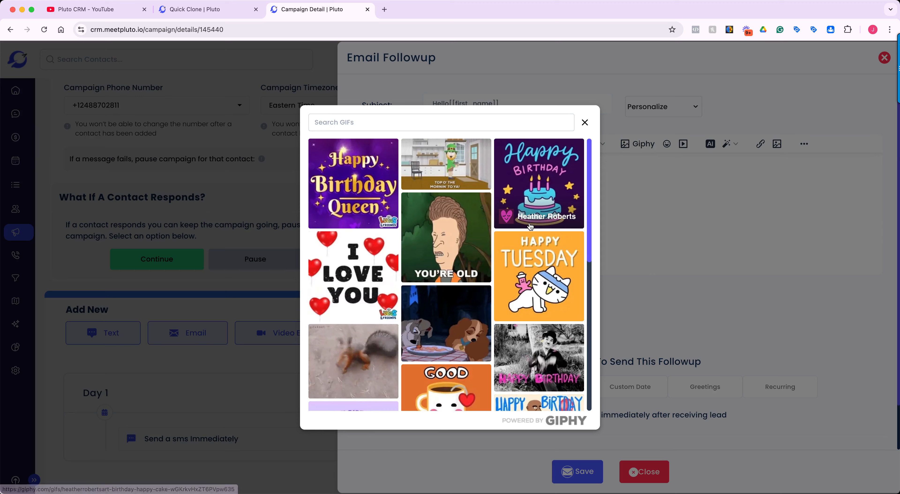
{"action": "scroll", "coordinate": [458, 282], "scroll_direction": "down", "scroll_amount": 3}
{"action": "scroll", "coordinate": [458, 282], "scroll_direction": "down", "scroll_amount": 5}
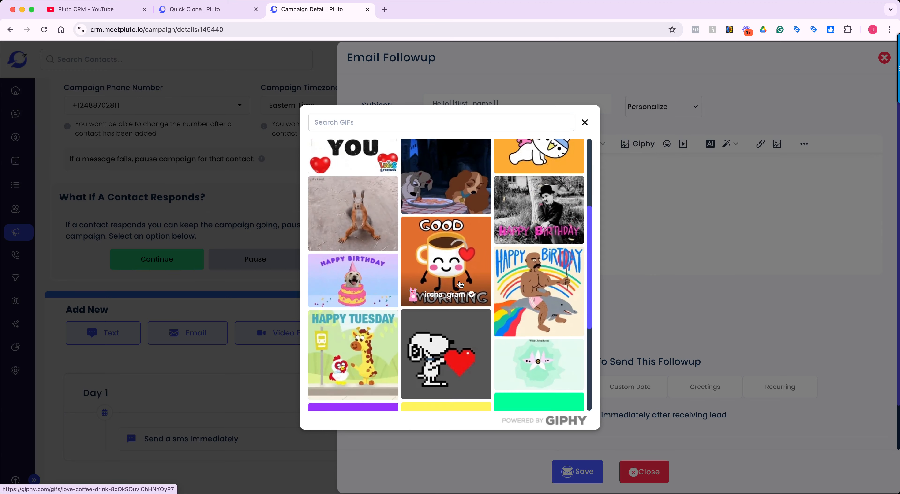
{"action": "left_click", "coordinate": [528, 211]}
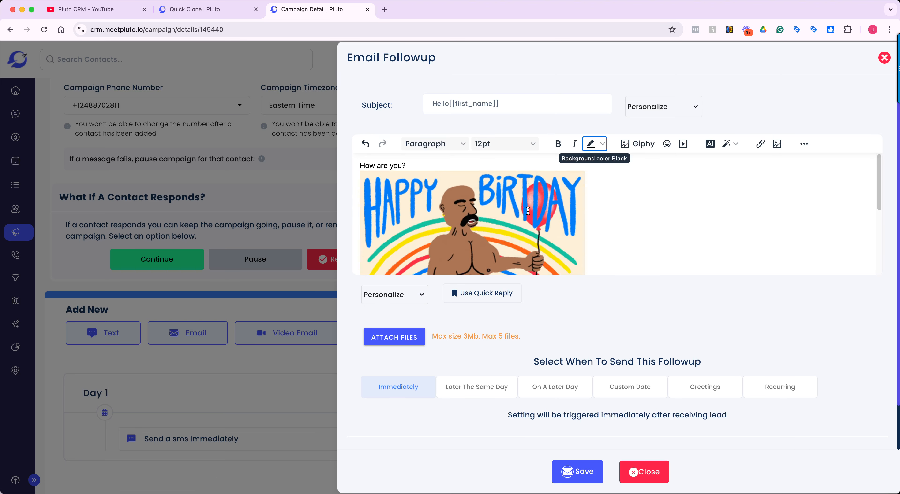
- Examine the email editor's emoji picker, media insertion, AI Assistant and text style options without applying any of them
{"action": "left_click", "coordinate": [666, 144]}
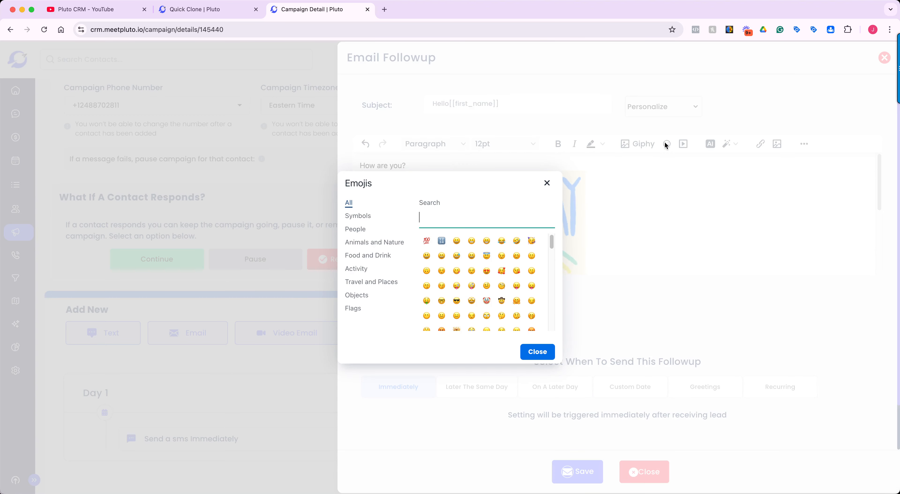
{"action": "left_click", "coordinate": [547, 182]}
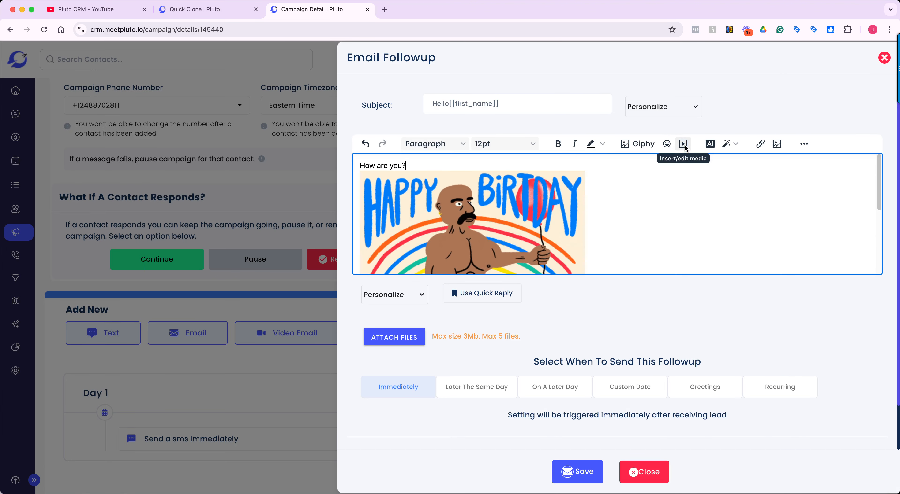
{"action": "left_click", "coordinate": [684, 145]}
{"action": "left_click", "coordinate": [547, 215]}
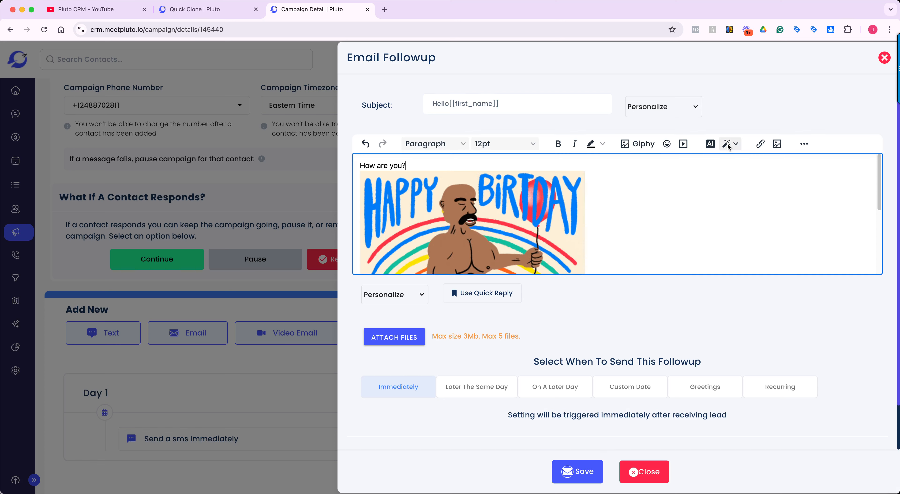
{"action": "left_click", "coordinate": [710, 144]}
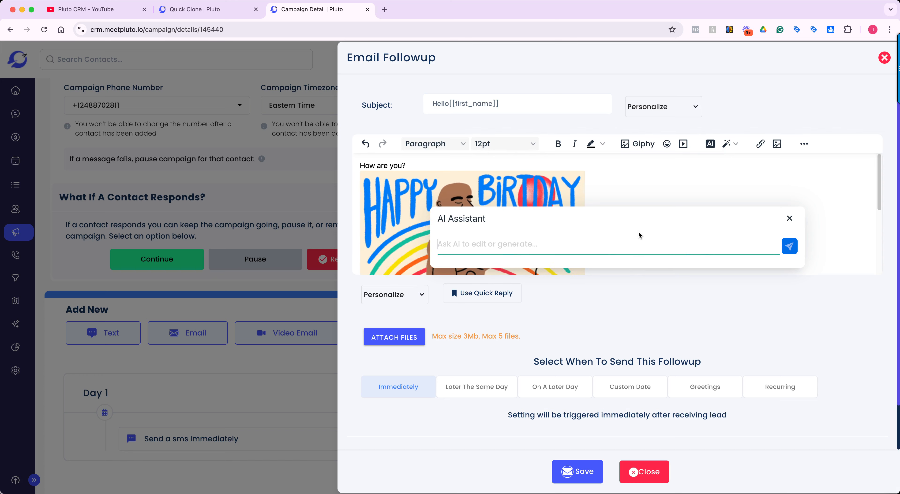
{"action": "left_click", "coordinate": [789, 221]}
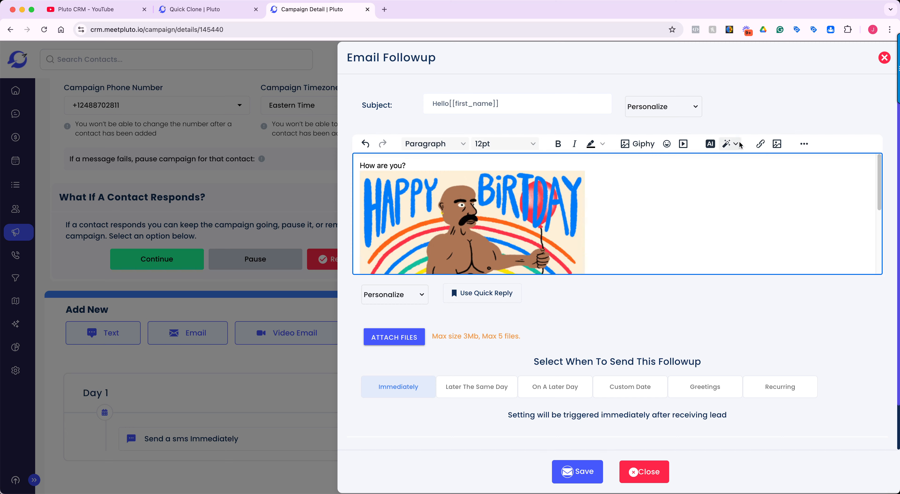
{"action": "left_click", "coordinate": [730, 144]}
{"action": "mouse_move", "coordinate": [742, 190]}
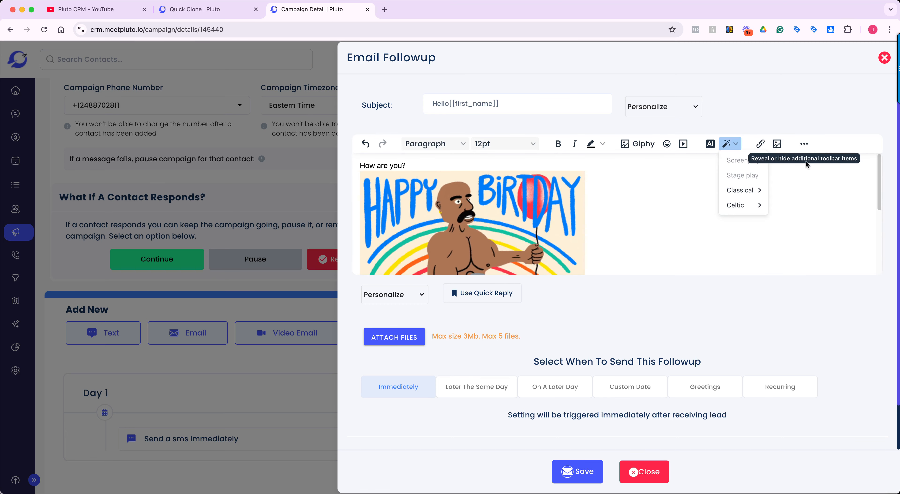
{"action": "left_click", "coordinate": [689, 210]}
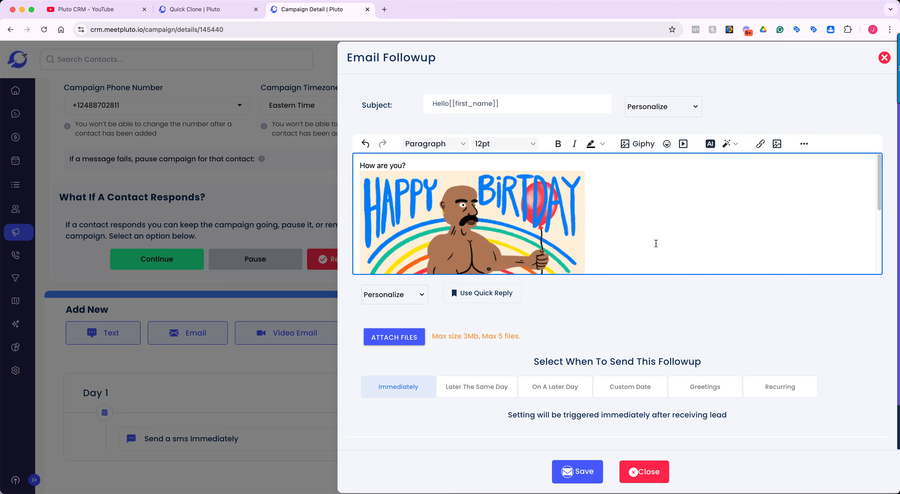
- Schedule the email followup for later the same day, 0 hours and 5 minutes later, and save it
{"action": "scroll", "coordinate": [615, 305], "scroll_direction": "down", "scroll_amount": 2}
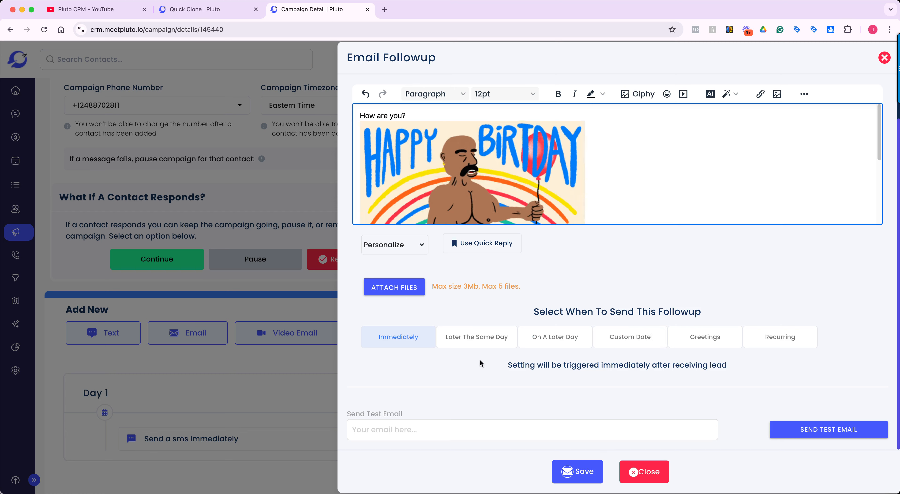
{"action": "left_click", "coordinate": [479, 344]}
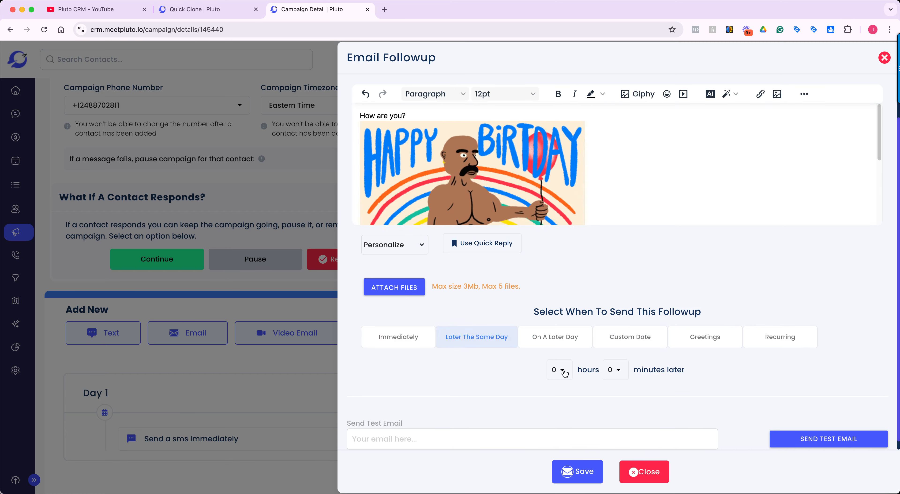
{"action": "left_click", "coordinate": [616, 369]}
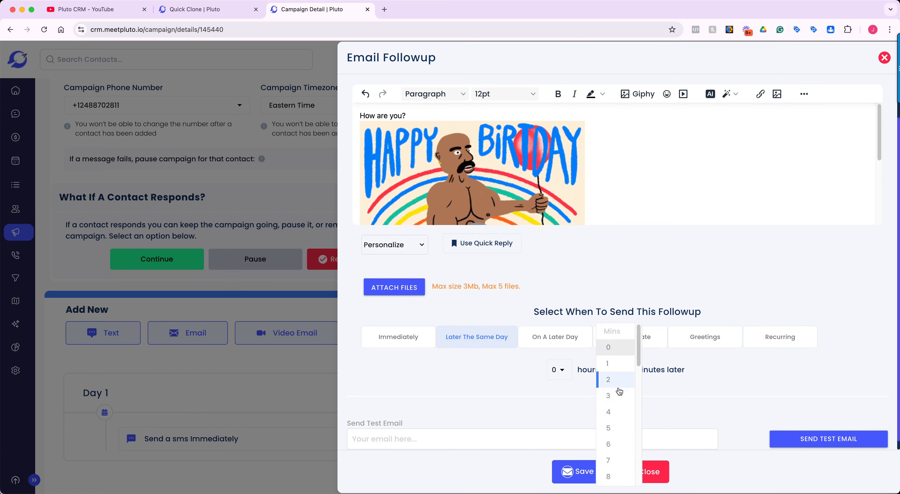
{"action": "left_click", "coordinate": [620, 429]}
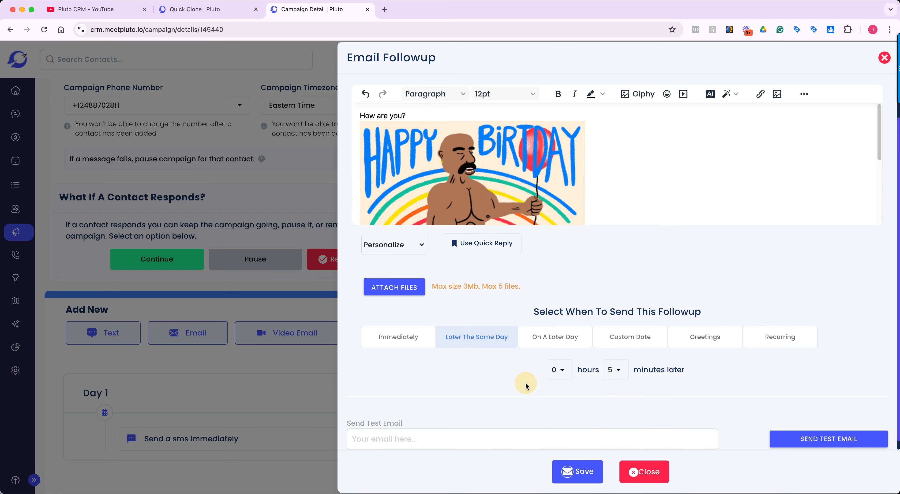
{"action": "scroll", "coordinate": [532, 389], "scroll_direction": "down", "scroll_amount": 1}
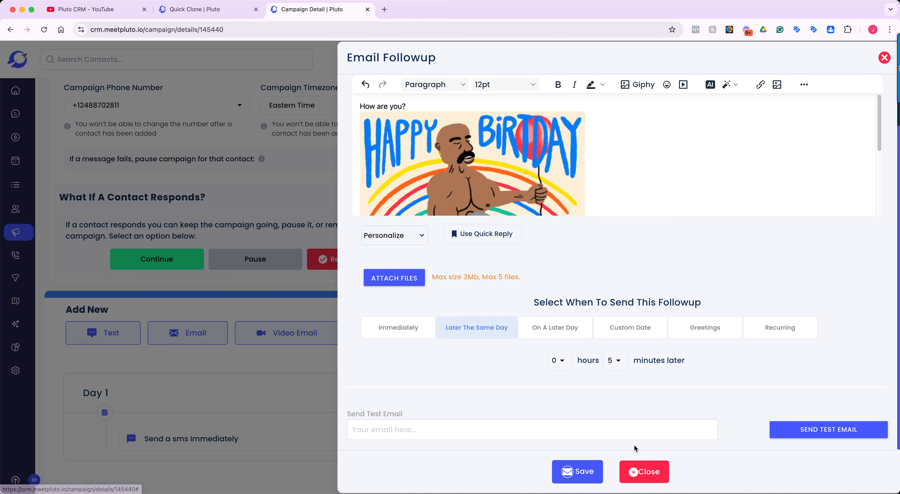
{"action": "left_click", "coordinate": [570, 473]}
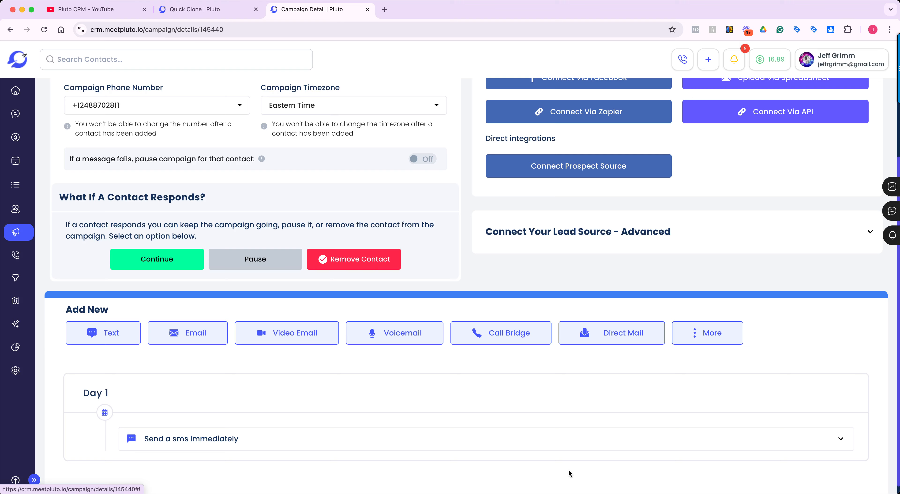
- Add a video email followup with the subject "[Video] for" followed by the recipient's first name
{"action": "scroll", "coordinate": [206, 410], "scroll_direction": "down", "scroll_amount": 1}
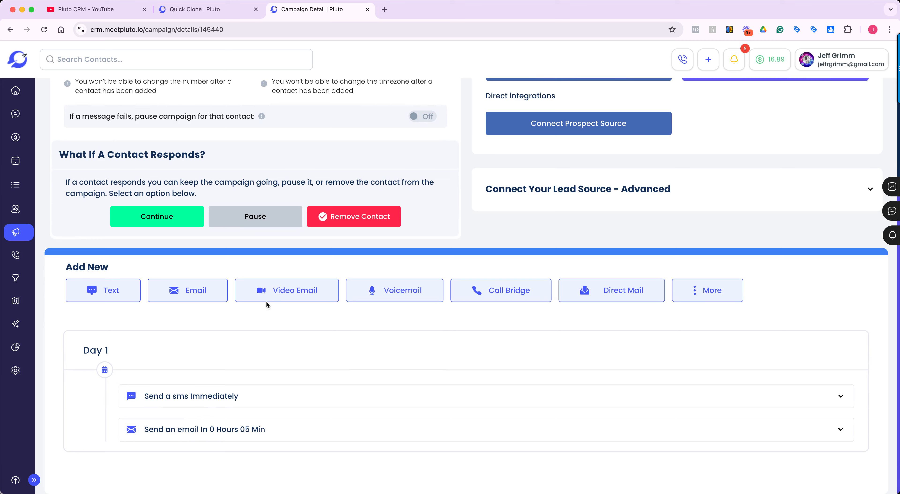
{"action": "left_click", "coordinate": [274, 295]}
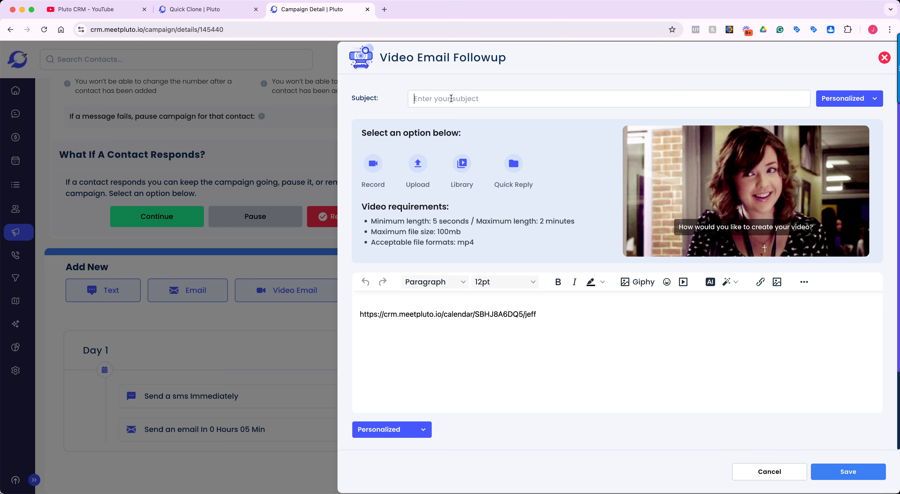
{"action": "left_click", "coordinate": [451, 98]}
{"action": "type", "text": "{Video"}
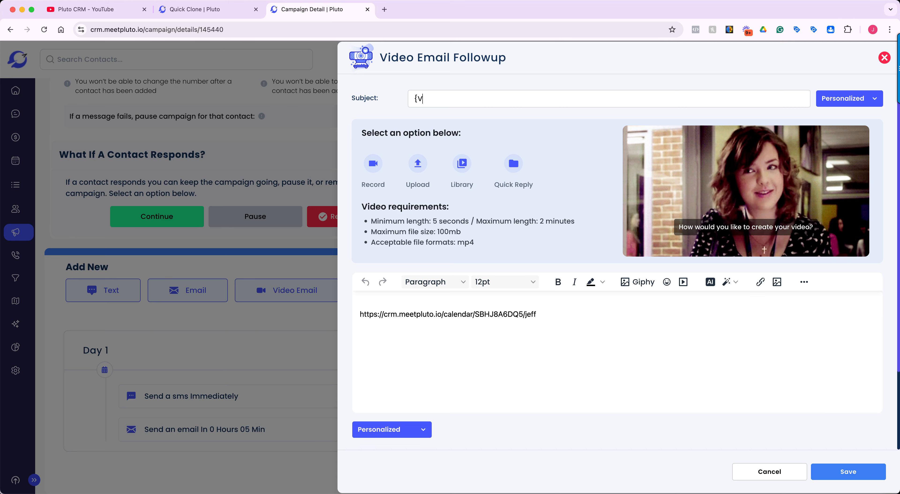
{"action": "key", "text": "BackSpace"}
{"action": "key", "text": "BackSpace"}
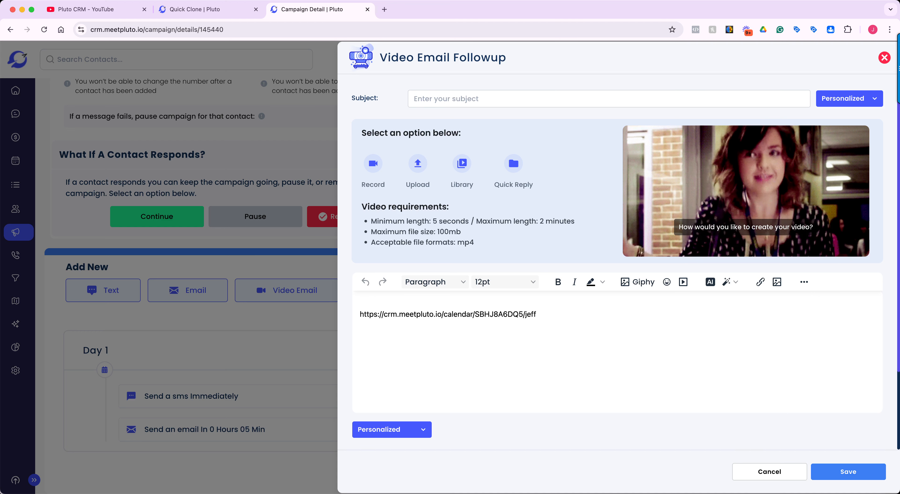
{"action": "type", "text": "{"}
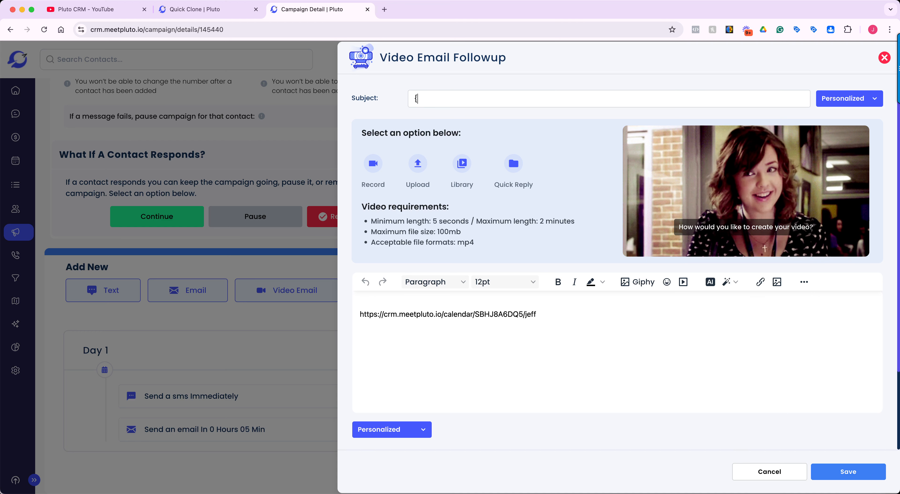
{"action": "key", "text": "BackSpace"}
{"action": "type", "text": "[Vid"}
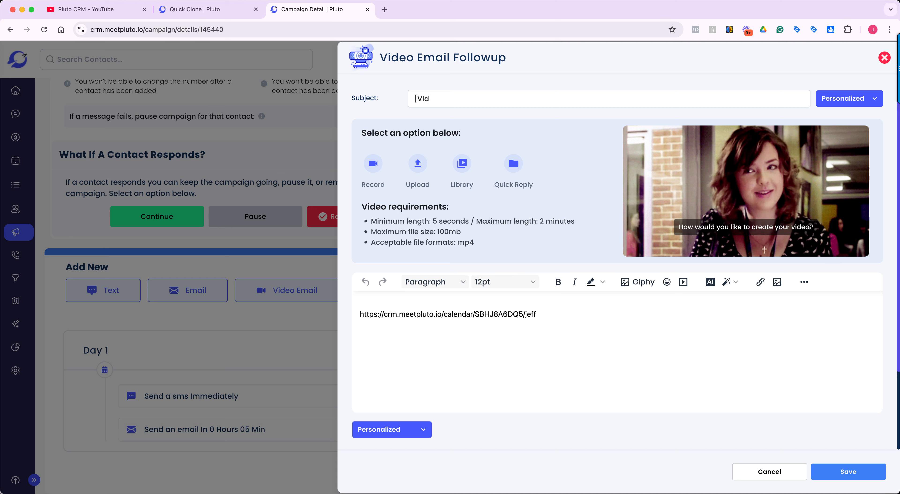
{"action": "type", "text": "eo] "}
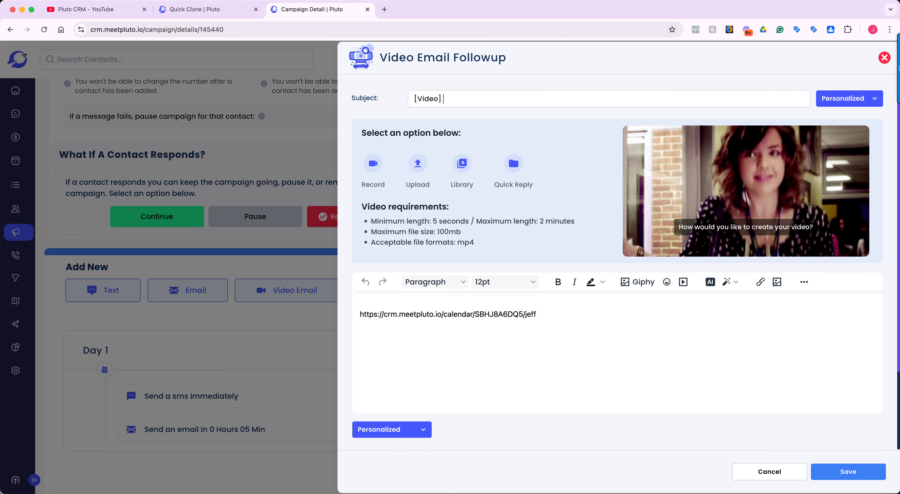
{"action": "type", "text": "for Jeff"}
{"action": "left_click_drag", "start_coordinate": [442, 99], "coordinate": [404, 106]}
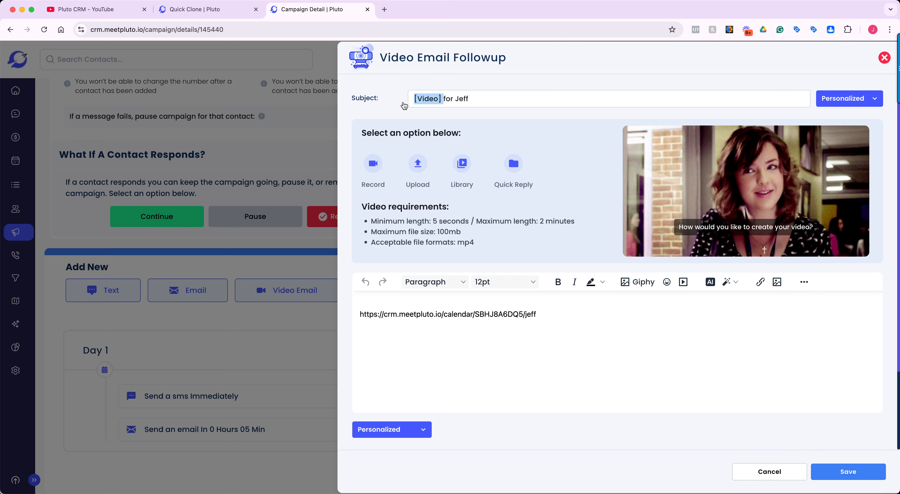
- Replace the calendar link in the video email body with "I prepared this video for you."
{"action": "left_click", "coordinate": [584, 325]}
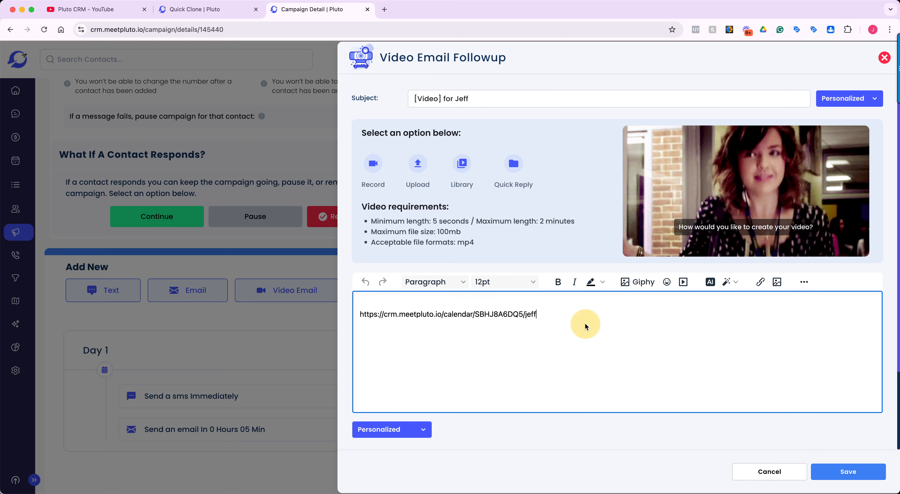
{"action": "key", "text": "BackSpace"}
{"action": "key", "text": "BackSpace"}
{"action": "key", "text": "BackSpace"}
{"action": "key", "text": "BackSpace"}
{"action": "key", "text": "BackSpace"}
{"action": "key", "text": "BackSpace"}
{"action": "key", "text": "BackSpace"}
{"action": "key", "text": "BackSpace"}
{"action": "key", "text": "BackSpace"}
{"action": "key", "text": "BackSpace"}
{"action": "key", "text": "BackSpace"}
{"action": "key", "text": "BackSpace"}
{"action": "key", "text": "BackSpace"}
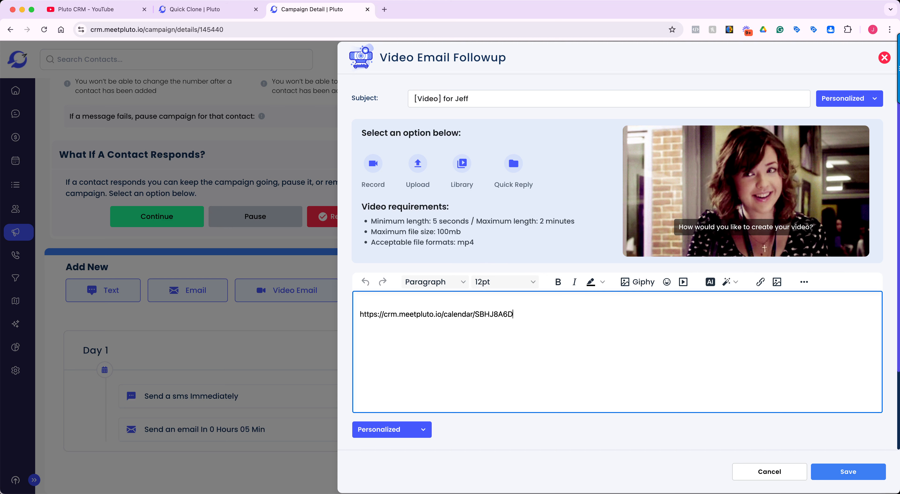
{"action": "key", "text": "BackSpace"}
{"action": "key", "text": "BackSpace"}
{"action": "key", "text": "BackSpace"}
{"action": "key", "text": "BackSpace"}
{"action": "key", "text": "BackSpace"}
{"action": "key", "text": "BackSpace"}
{"action": "key", "text": "BackSpace"}
{"action": "key", "text": "BackSpace"}
{"action": "key", "text": "BackSpace"}
{"action": "key", "text": "BackSpace"}
{"action": "key", "text": "BackSpace"}
{"action": "key", "text": "BackSpace"}
{"action": "key", "text": "BackSpace"}
{"action": "key", "text": "BackSpace"}
{"action": "key", "text": "BackSpace"}
{"action": "key", "text": "BackSpace"}
{"action": "key", "text": "BackSpace"}
{"action": "key", "text": "BackSpace"}
{"action": "key", "text": "BackSpace"}
{"action": "key", "text": "BackSpace"}
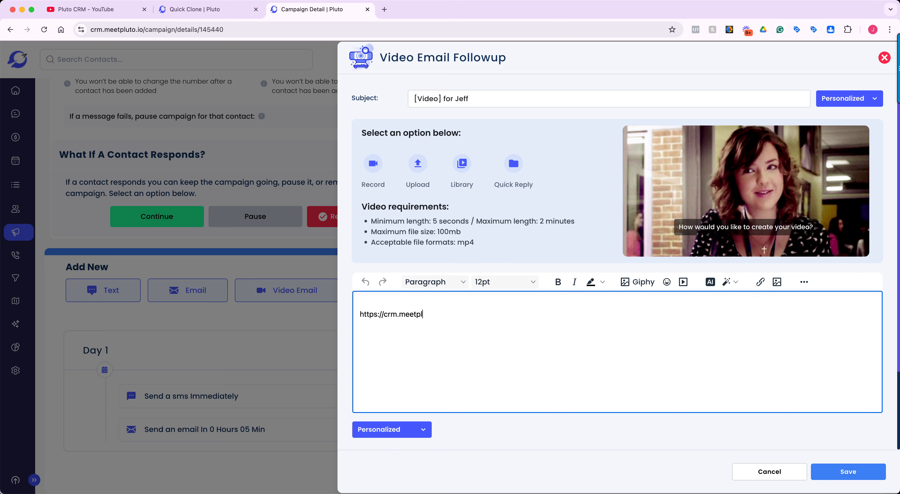
{"action": "key", "text": "BackSpace"}
{"action": "key", "text": "BackSpace"}
{"action": "key", "text": "BackSpace"}
{"action": "key", "text": "BackSpace"}
{"action": "key", "text": "BackSpace"}
{"action": "key", "text": "BackSpace"}
{"action": "key", "text": "BackSpace"}
{"action": "key", "text": "BackSpace"}
{"action": "key", "text": "BackSpace"}
{"action": "key", "text": "BackSpace"}
{"action": "key", "text": "BackSpace"}
{"action": "key", "text": "BackSpace"}
{"action": "key", "text": "BackSpace"}
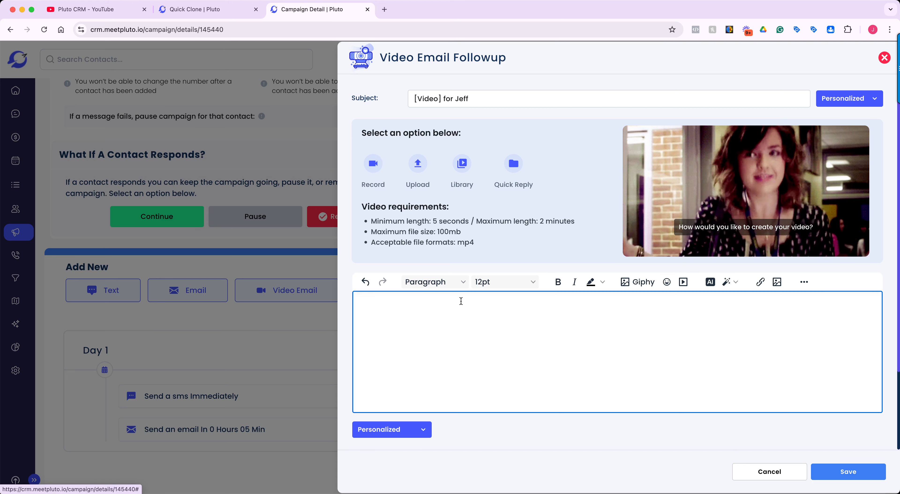
{"action": "left_click", "coordinate": [448, 305]}
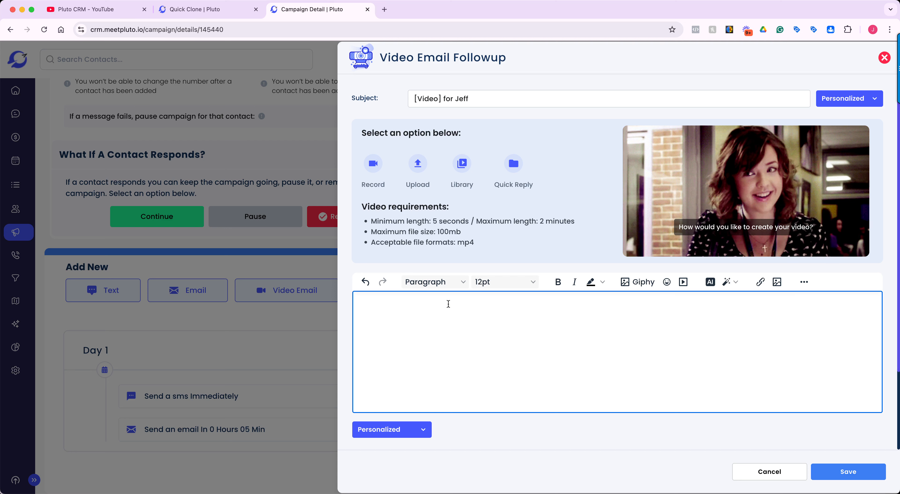
{"action": "type", "text": "I prepared this v"}
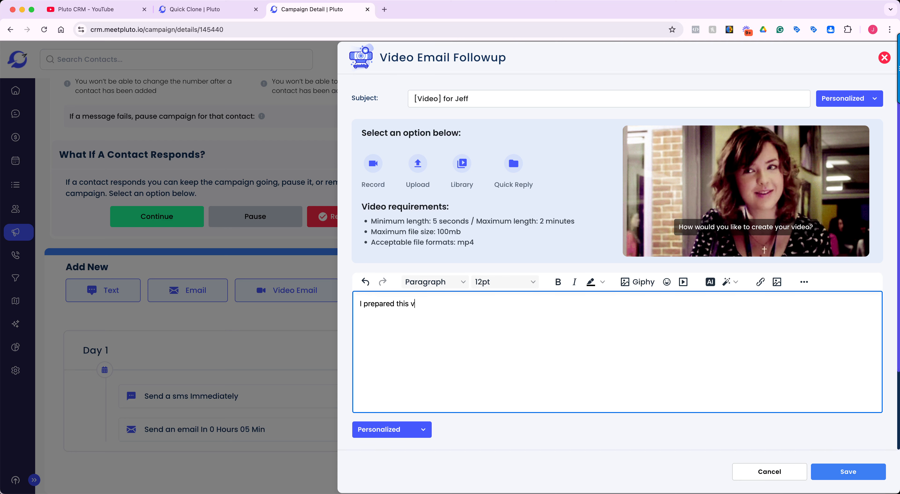
{"action": "type", "text": "ideo for "}
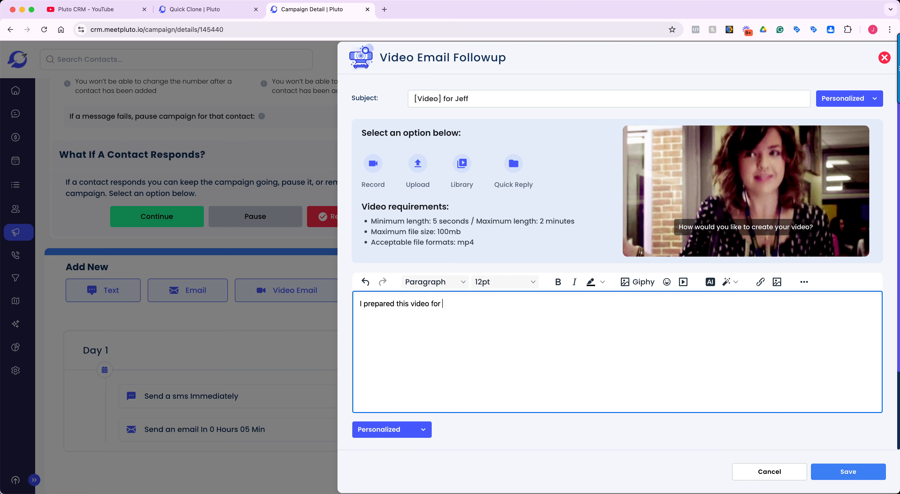
{"action": "type", "text": "you."}
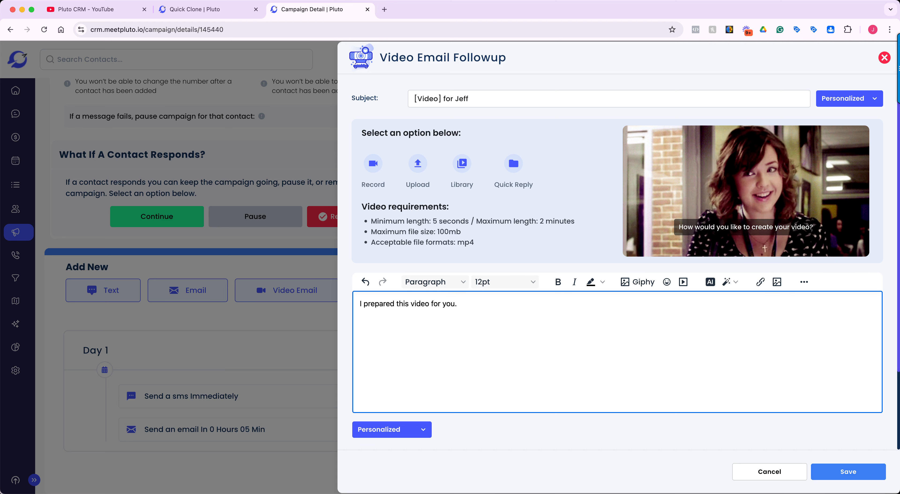
{"action": "left_click", "coordinate": [412, 429]}
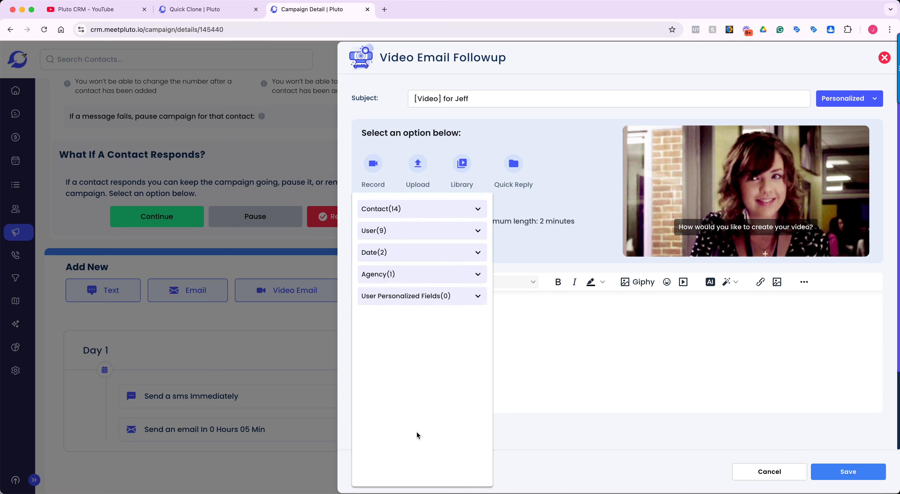
{"action": "left_click", "coordinate": [533, 438]}
- Set the video email to send on a later day, day 2 at 08:00 AM, and try to save it
{"action": "scroll", "coordinate": [532, 434], "scroll_direction": "down", "scroll_amount": 1}
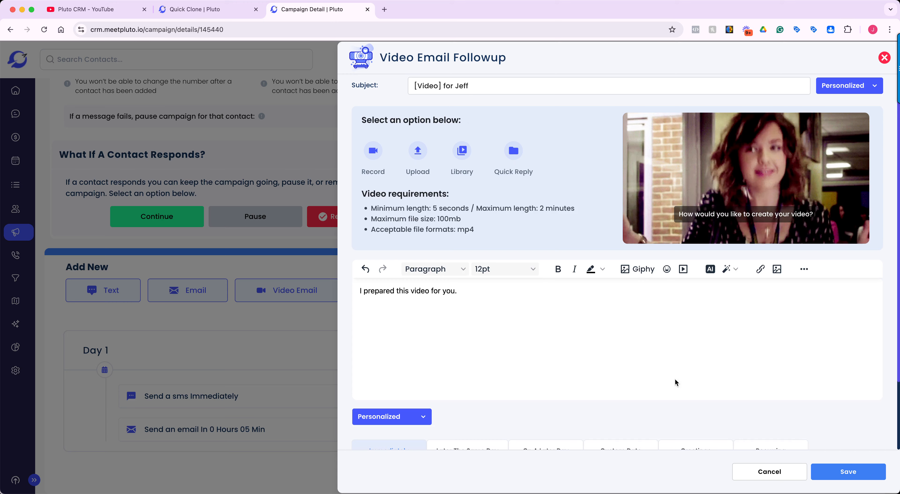
{"action": "scroll", "coordinate": [676, 383], "scroll_direction": "down", "scroll_amount": 3}
{"action": "left_click", "coordinate": [544, 368]}
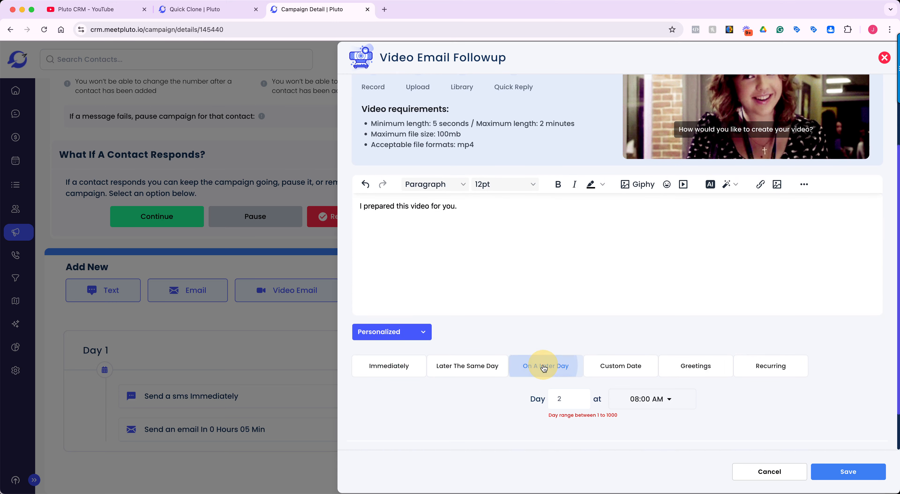
{"action": "scroll", "coordinate": [545, 371], "scroll_direction": "down", "scroll_amount": 2}
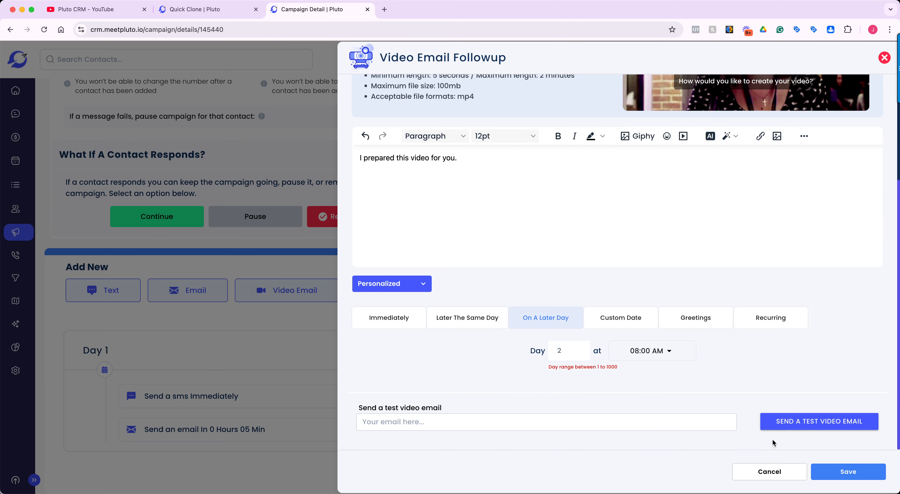
{"action": "left_click", "coordinate": [821, 473]}
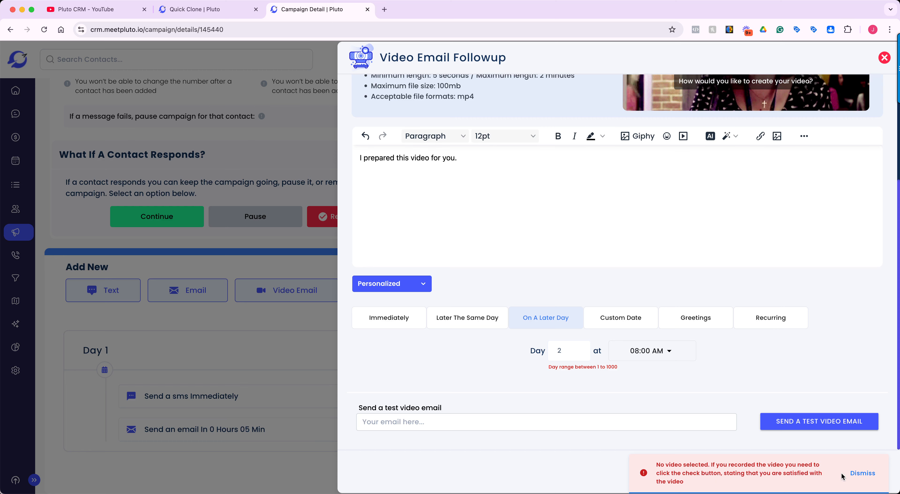
{"action": "scroll", "coordinate": [766, 424], "scroll_direction": "up", "scroll_amount": 3}
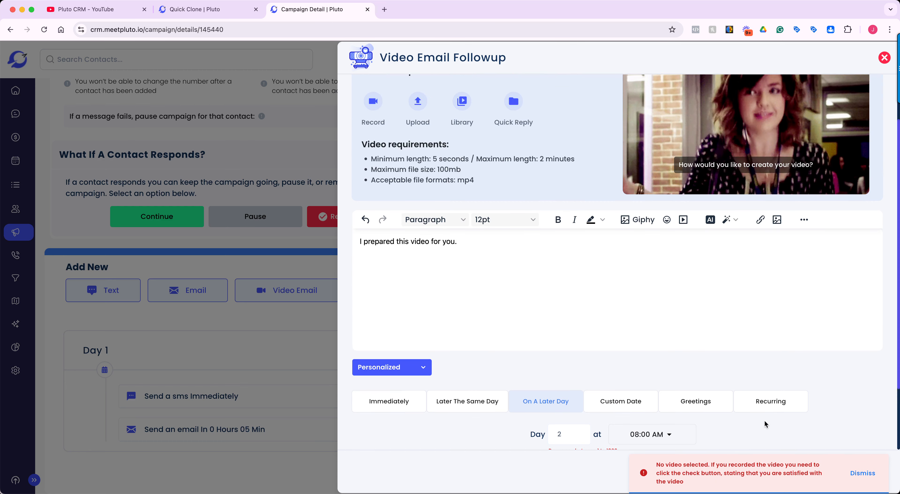
- Check the unsaved video email followup once more and close it without saving
{"action": "scroll", "coordinate": [765, 424], "scroll_direction": "down", "scroll_amount": 3}
{"action": "scroll", "coordinate": [814, 416], "scroll_direction": "up", "scroll_amount": 5}
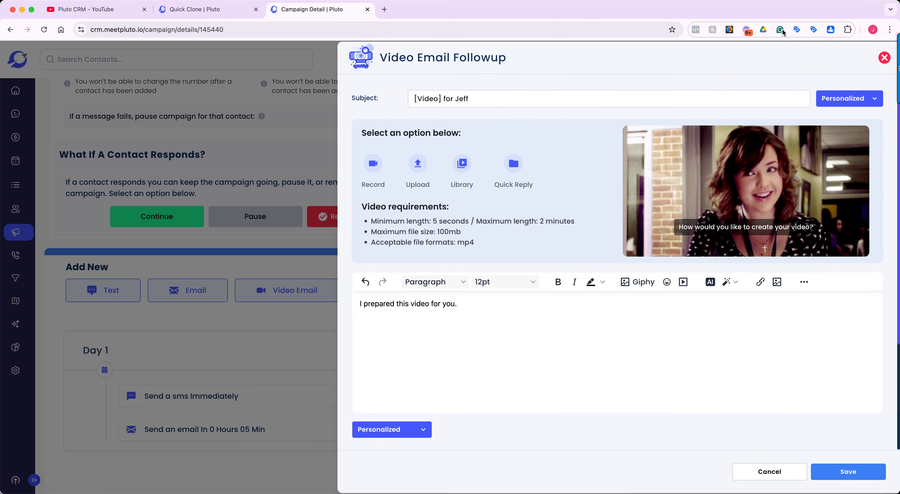
{"action": "left_click", "coordinate": [884, 59]}
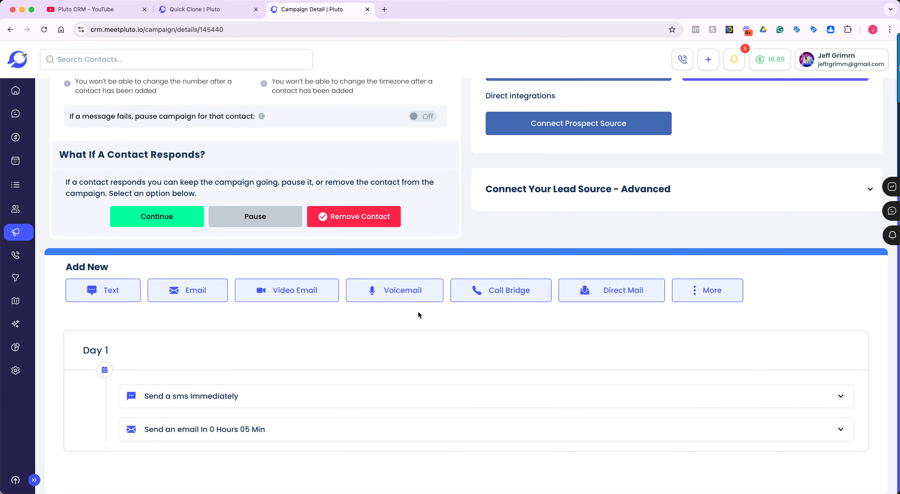
- Add a voicemail followup titled "test", record about 9 seconds of audio for it and briefly play the recording back
{"action": "left_click", "coordinate": [410, 299]}
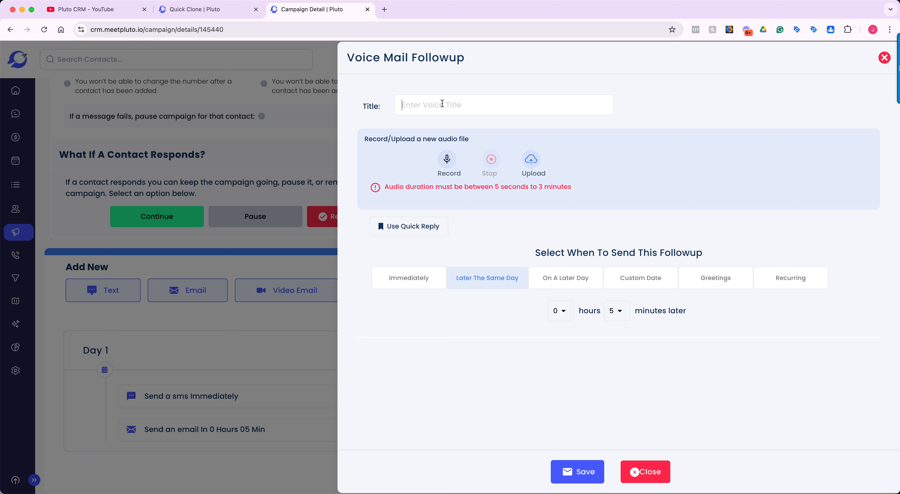
{"action": "type", "text": "test"}
{"action": "left_click", "coordinate": [447, 161]}
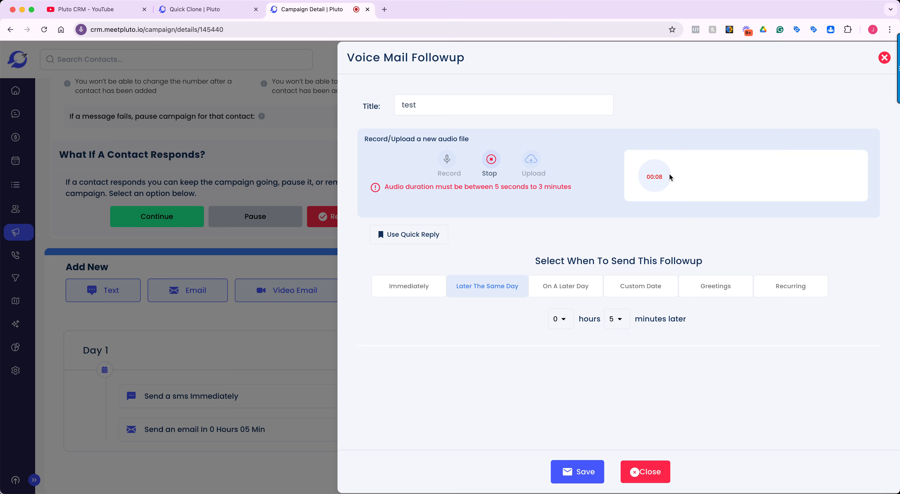
{"action": "left_click", "coordinate": [491, 160]}
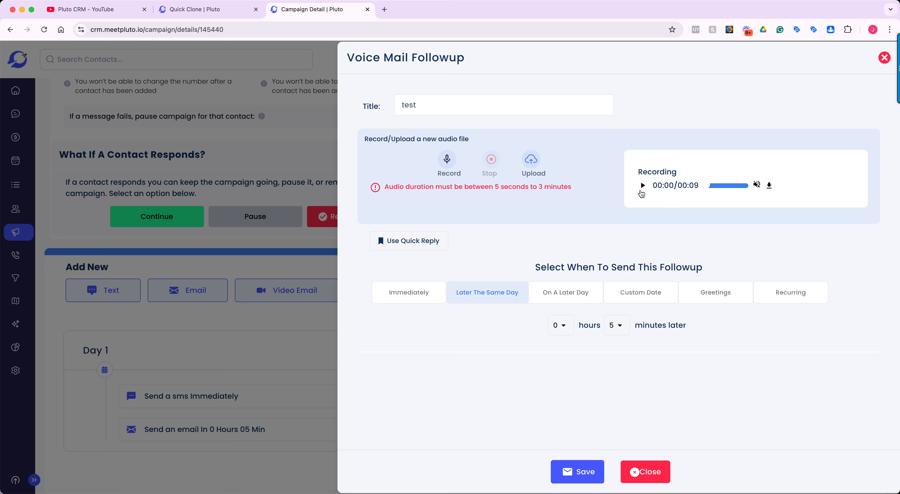
{"action": "left_click", "coordinate": [643, 186]}
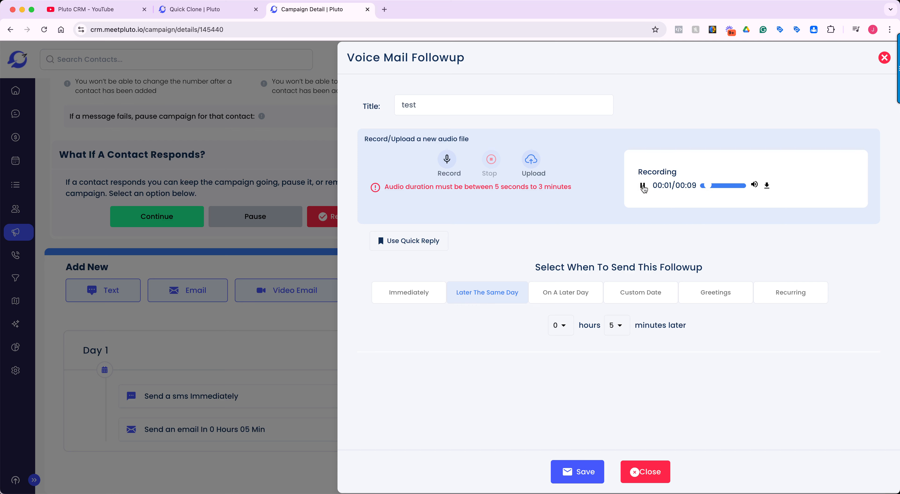
{"action": "left_click", "coordinate": [643, 186]}
- Schedule the voicemail followup for a later day, day 4 at 09:00 AM, and save it
{"action": "left_click", "coordinate": [564, 294]}
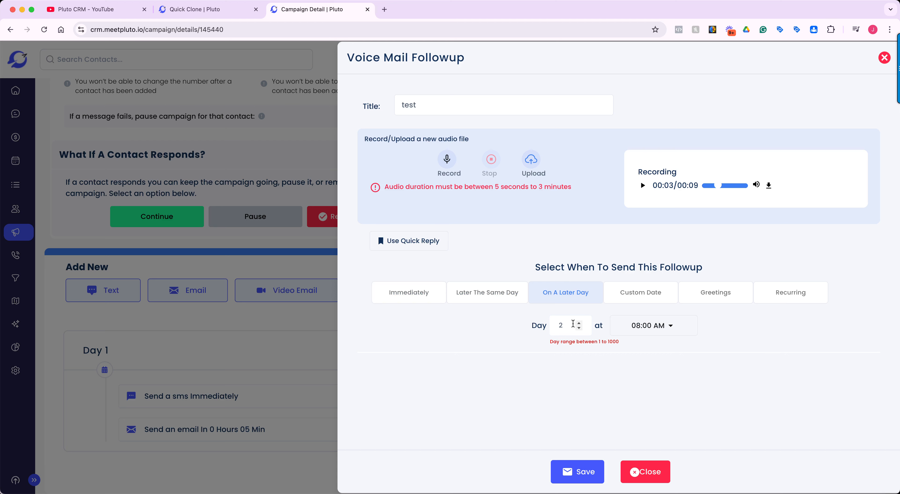
{"action": "left_click", "coordinate": [580, 322]}
{"action": "left_click", "coordinate": [580, 323]}
{"action": "left_click", "coordinate": [665, 326]}
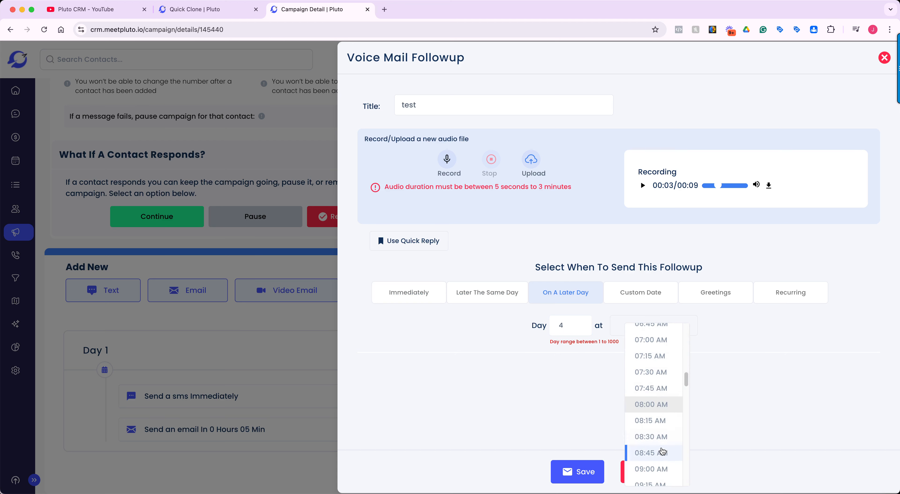
{"action": "left_click", "coordinate": [663, 468]}
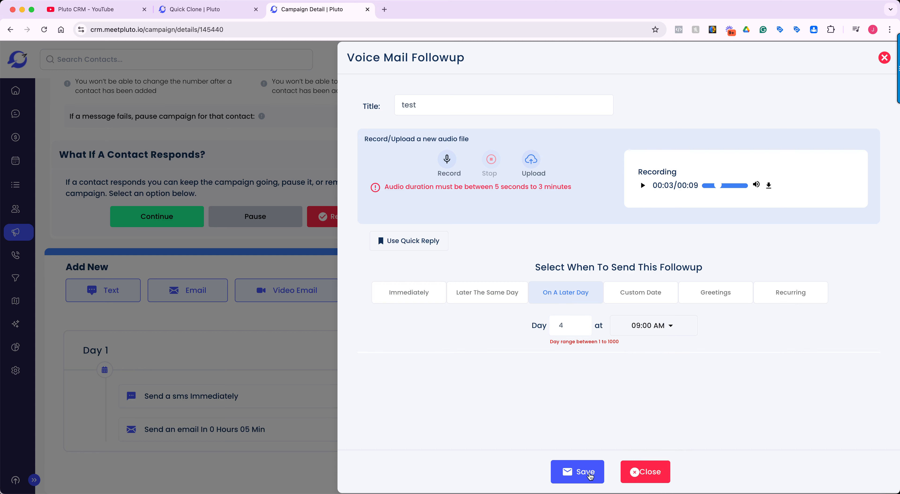
{"action": "left_click", "coordinate": [588, 477]}
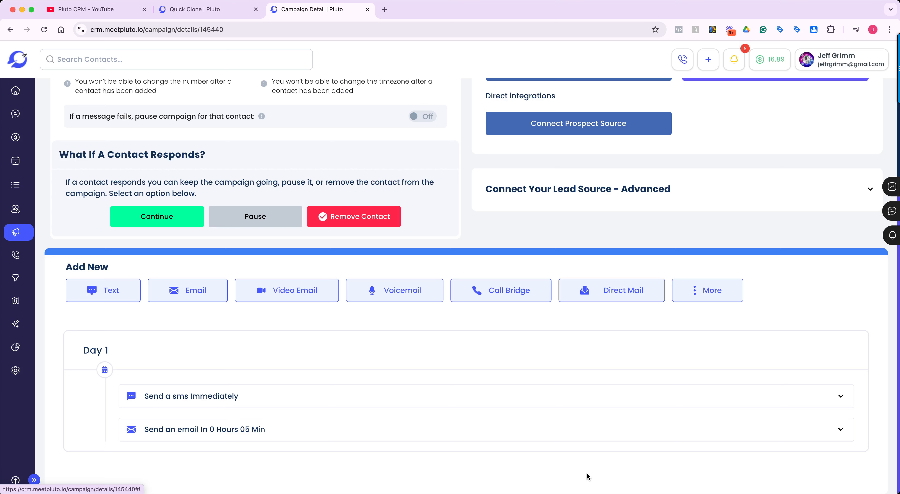
- Look at the call bridge followup settings and close them without saving
{"action": "scroll", "coordinate": [363, 380], "scroll_direction": "down", "scroll_amount": 5}
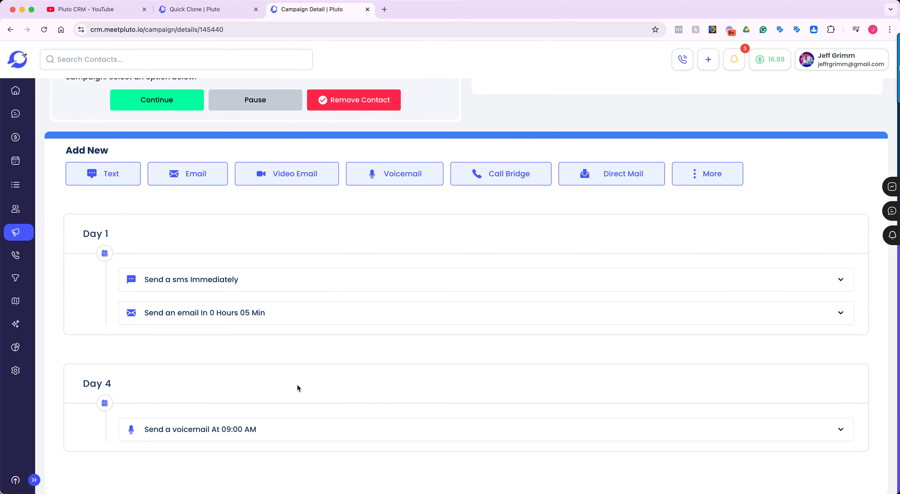
{"action": "left_click", "coordinate": [528, 171]}
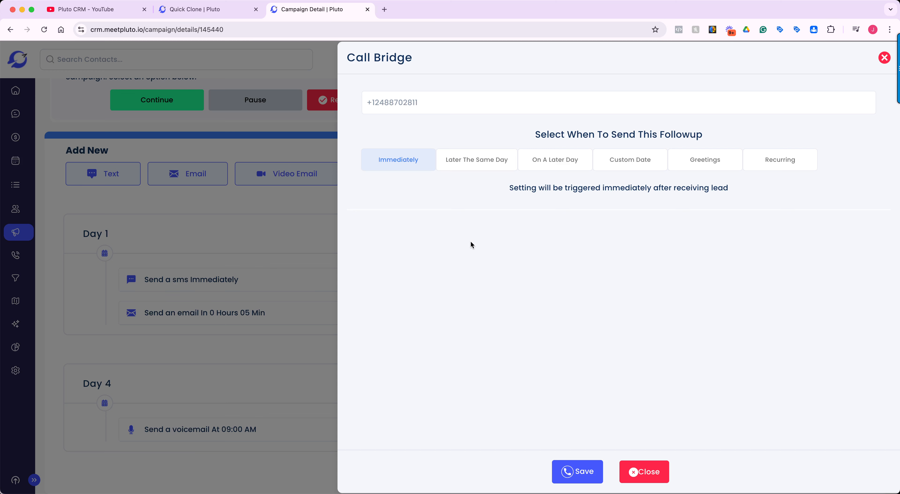
{"action": "left_click", "coordinate": [263, 223]}
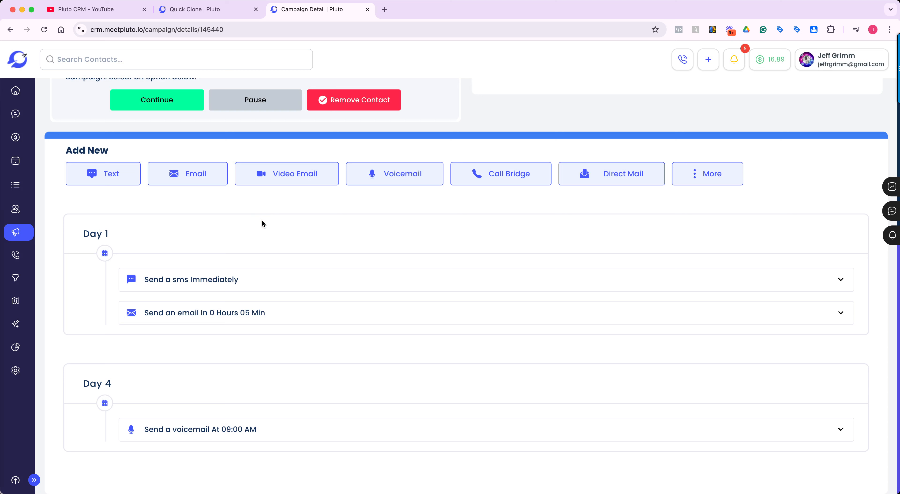
- Examine the direct mail setup for a 4x6 postcard, including the template categories and own designs, and leave it without creating a card
{"action": "left_click", "coordinate": [595, 175]}
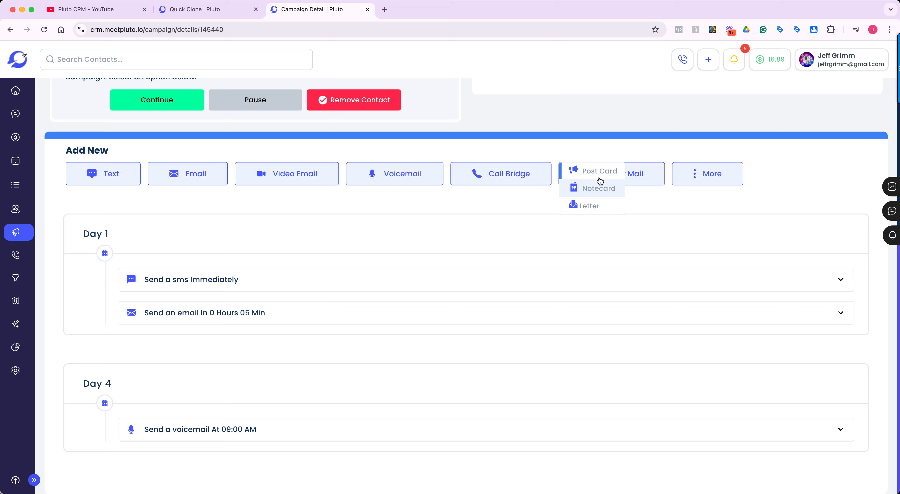
{"action": "left_click", "coordinate": [599, 176]}
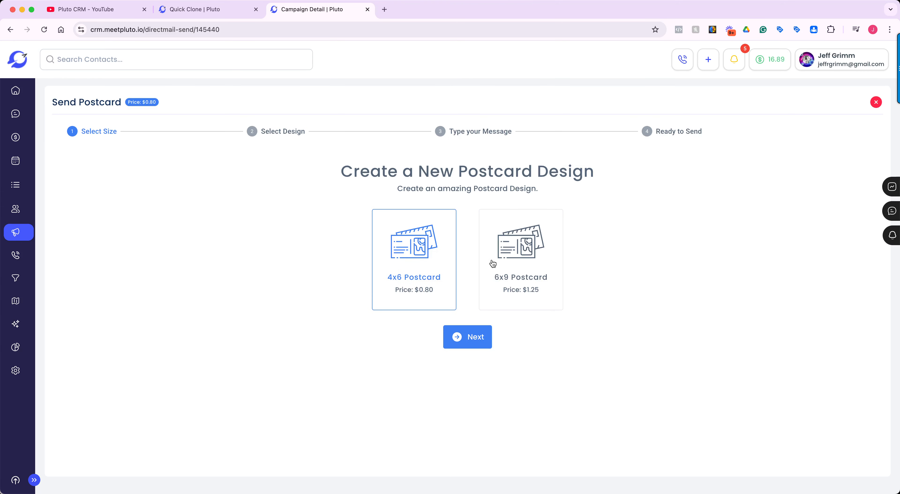
{"action": "left_click", "coordinate": [473, 344]}
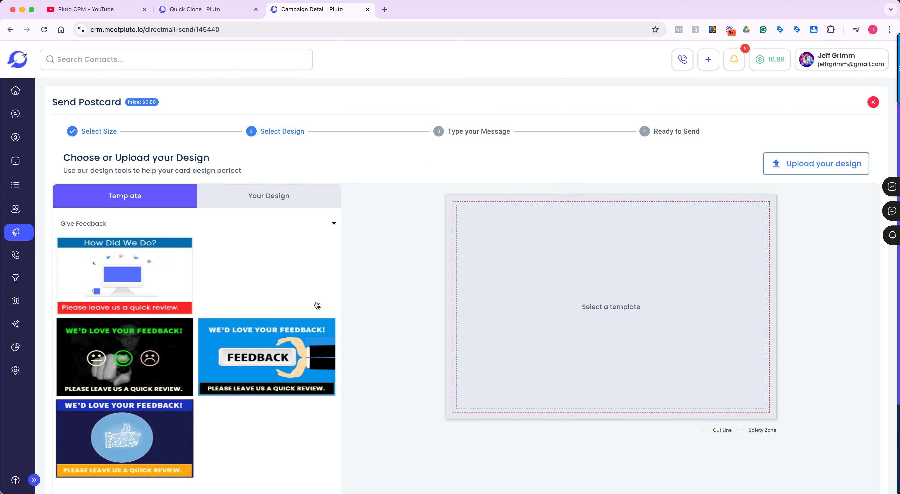
{"action": "left_click", "coordinate": [221, 226]}
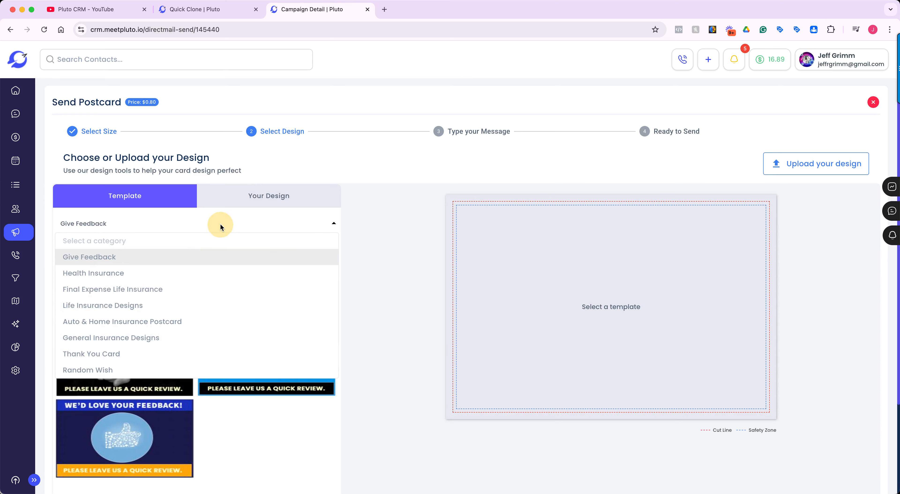
{"action": "left_click", "coordinate": [220, 226]}
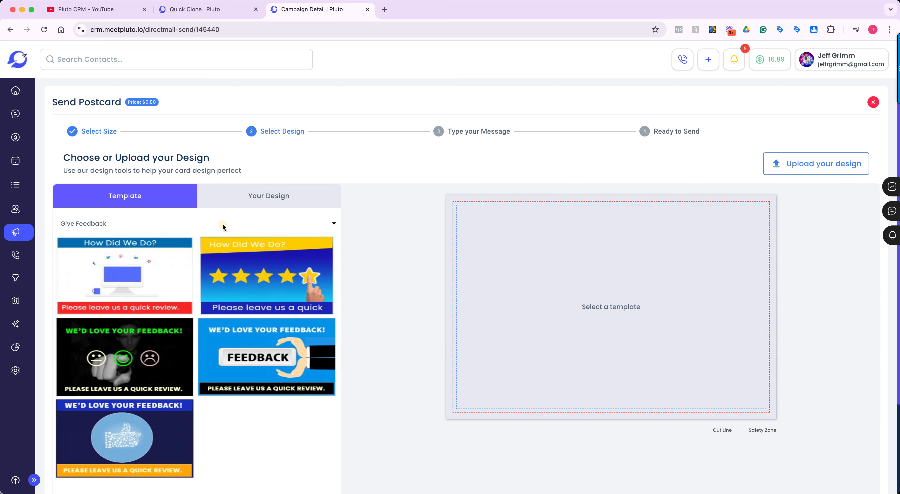
{"action": "left_click", "coordinate": [261, 197]}
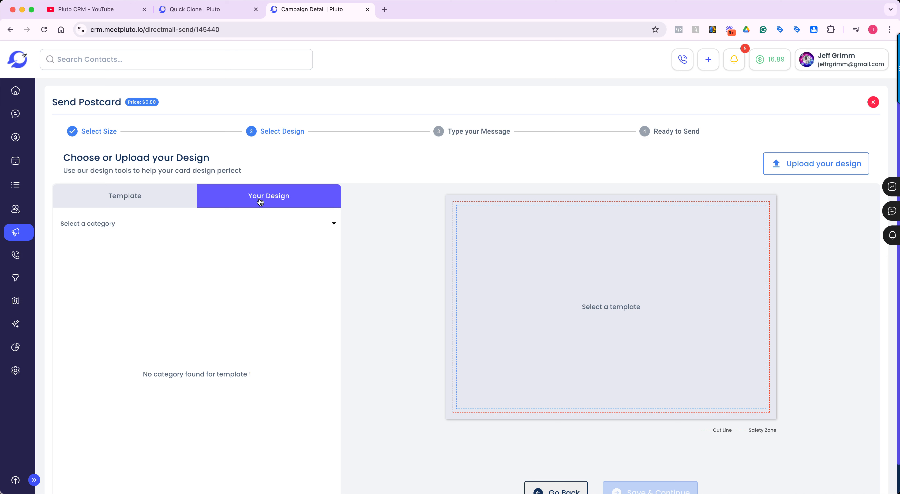
{"action": "left_click", "coordinate": [337, 225]}
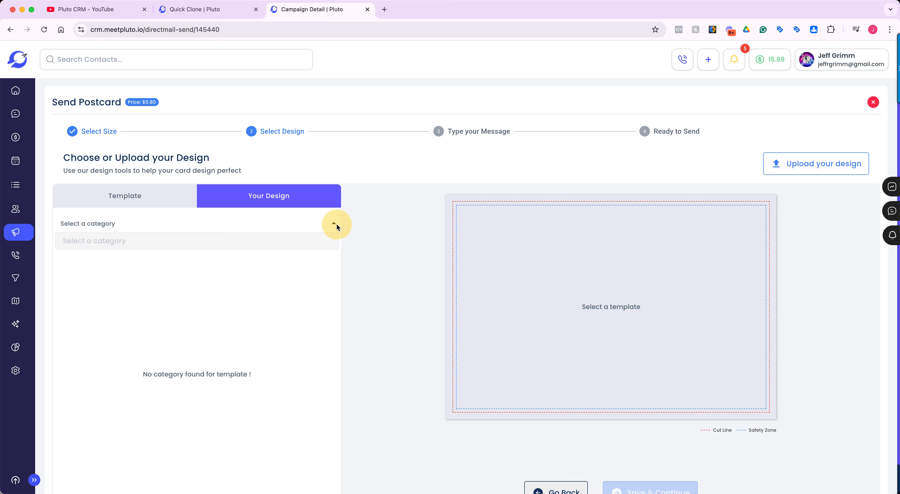
{"action": "left_click", "coordinate": [336, 224]}
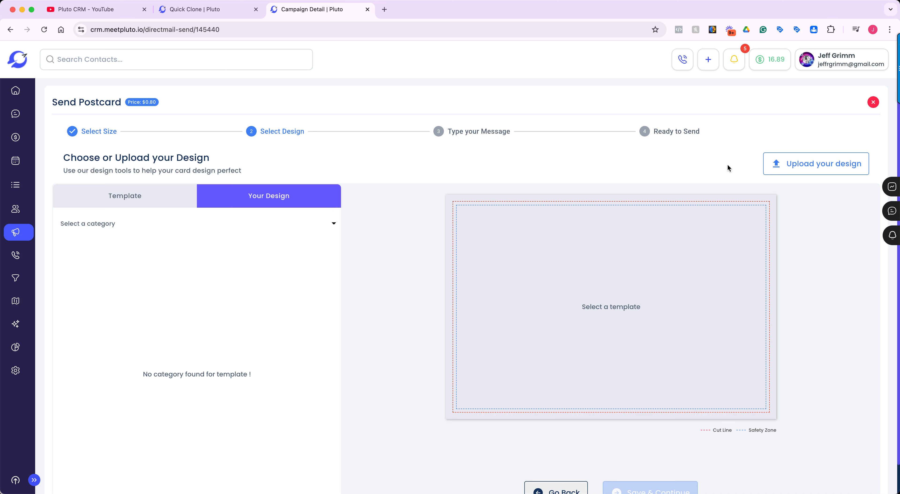
{"action": "left_click", "coordinate": [873, 102]}
- Examine the additional followup types and the activity form, and close the form without saving
{"action": "scroll", "coordinate": [563, 360], "scroll_direction": "down", "scroll_amount": 5}
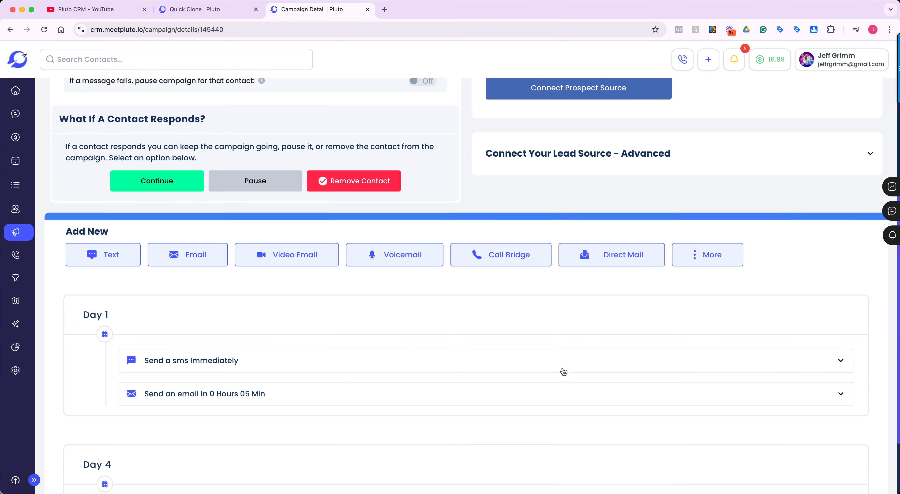
{"action": "left_click", "coordinate": [702, 261]}
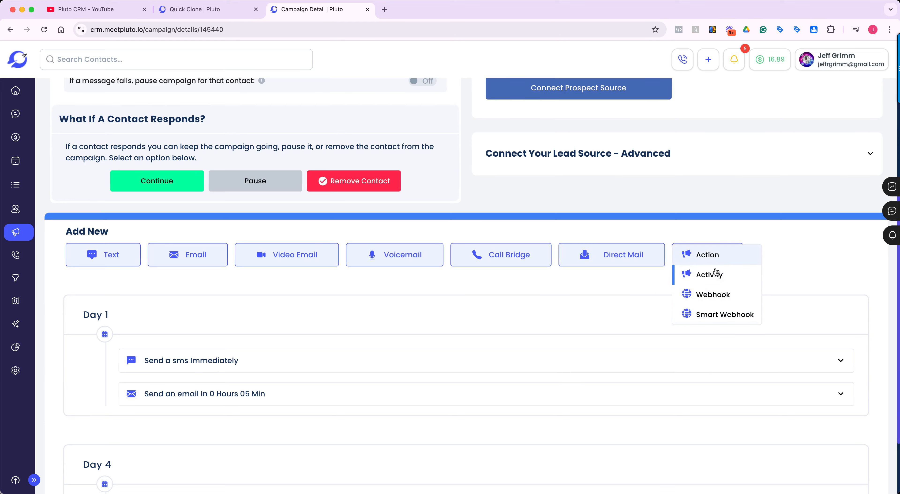
{"action": "left_click", "coordinate": [709, 276]}
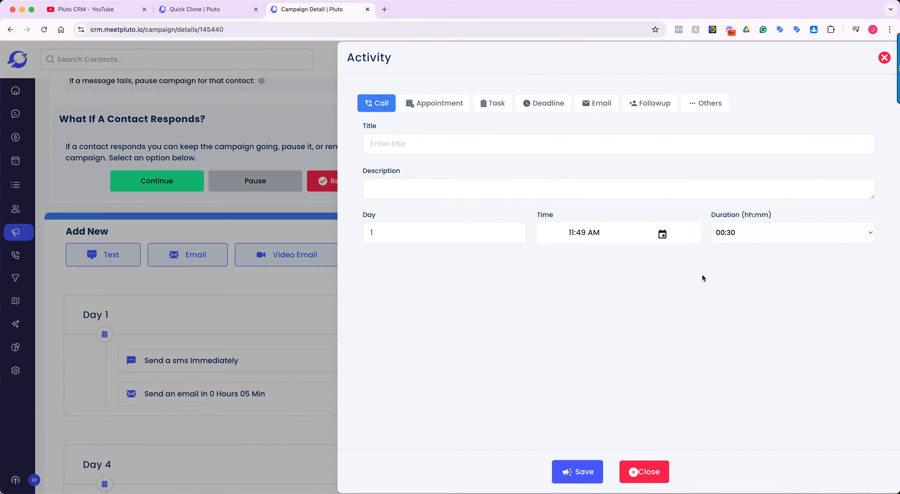
{"action": "left_click", "coordinate": [883, 61]}
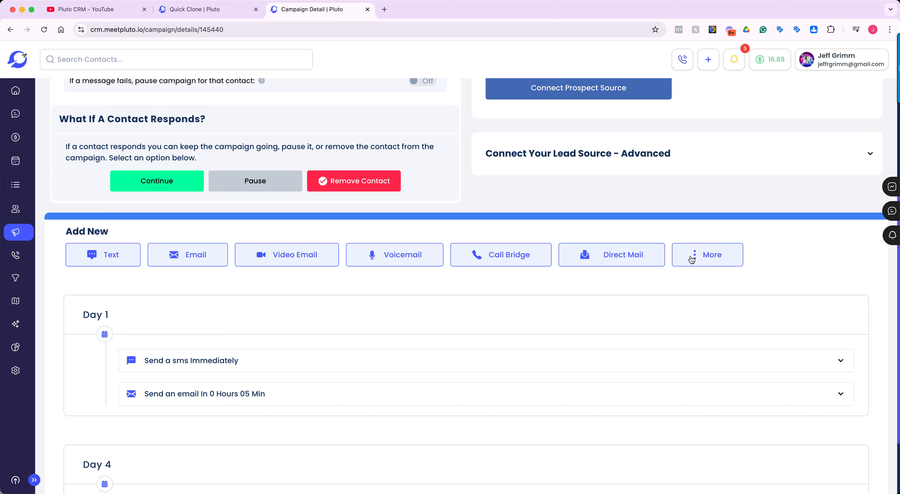
{"action": "left_click", "coordinate": [691, 260]}
{"action": "left_click", "coordinate": [805, 248]}
- Review the campaign page and examine its lead source options, including the new contact form and the direct integration providers, without adding any
{"action": "scroll", "coordinate": [628, 349], "scroll_direction": "down", "scroll_amount": 2}
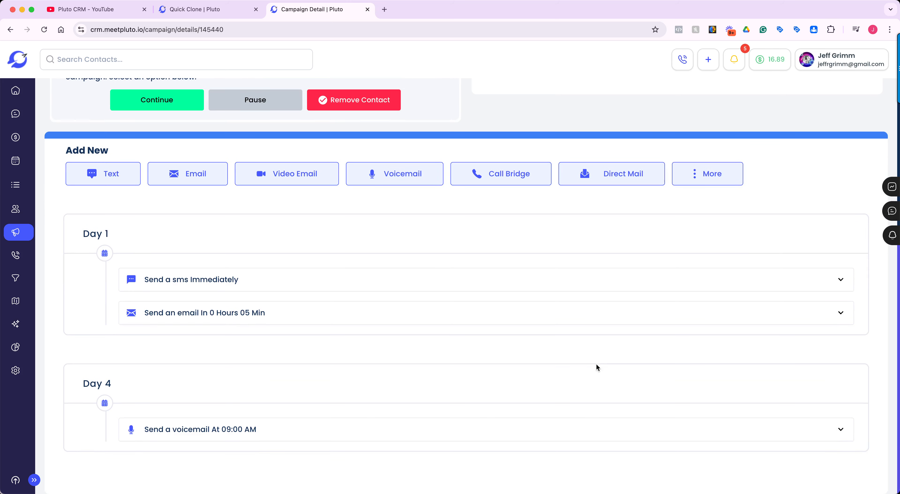
{"action": "scroll", "coordinate": [578, 382], "scroll_direction": "up", "scroll_amount": 6}
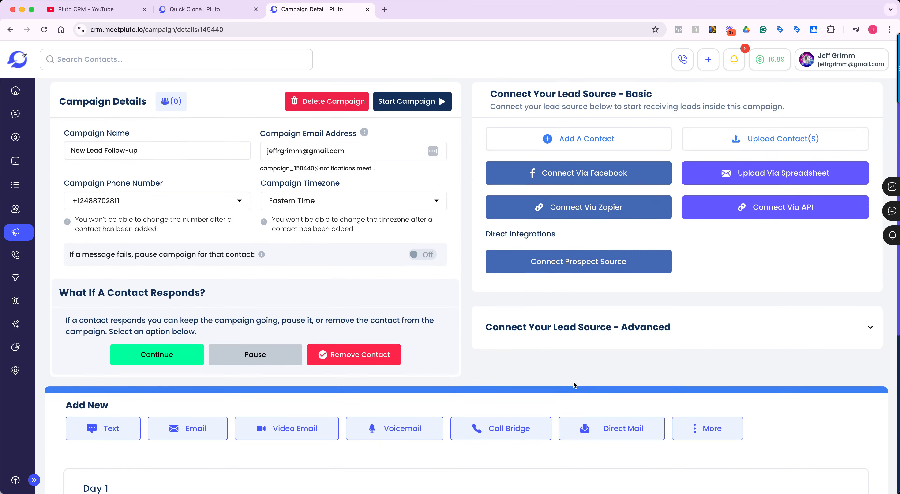
{"action": "scroll", "coordinate": [575, 381], "scroll_direction": "down", "scroll_amount": 1}
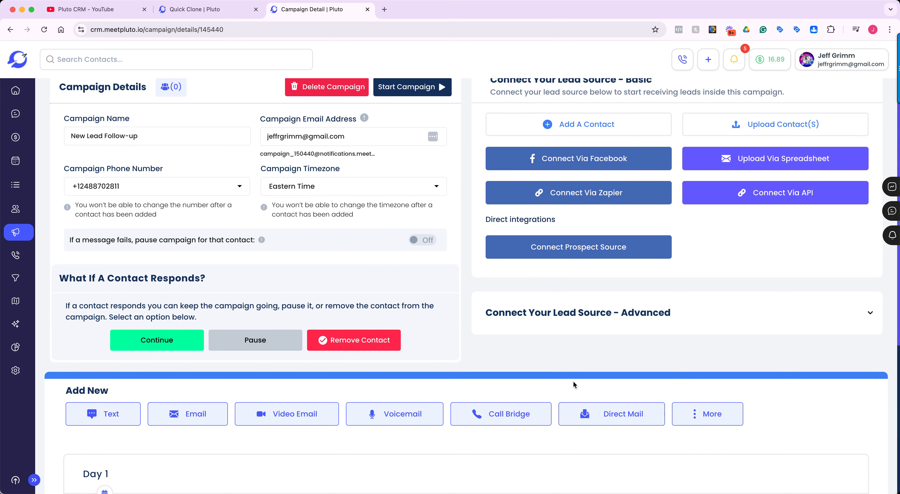
{"action": "scroll", "coordinate": [574, 385], "scroll_direction": "down", "scroll_amount": 5}
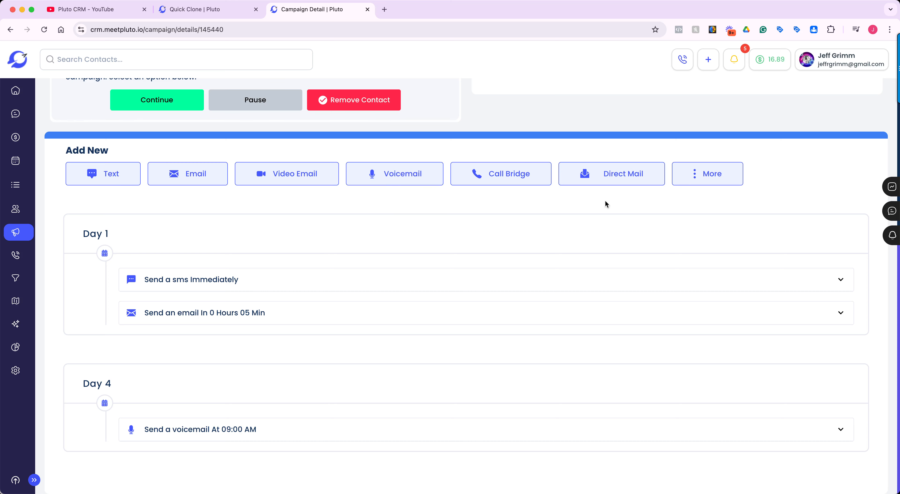
{"action": "scroll", "coordinate": [609, 235], "scroll_direction": "up", "scroll_amount": 7}
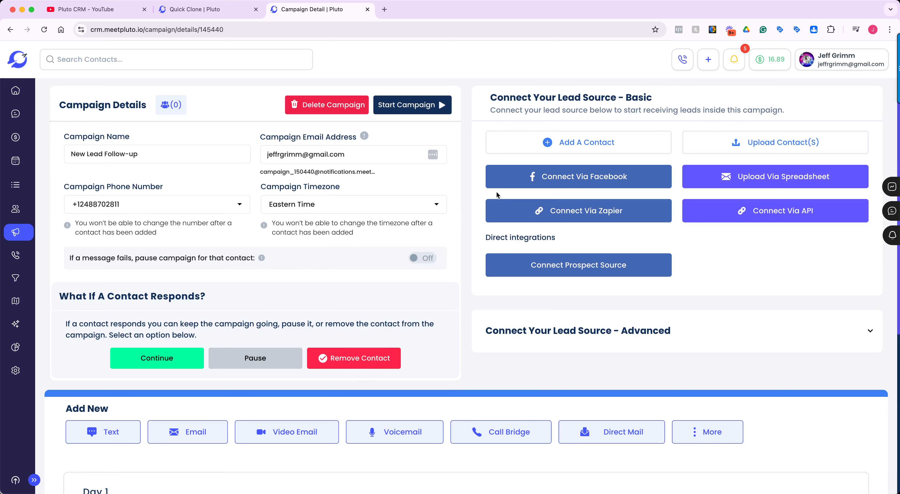
{"action": "left_click", "coordinate": [547, 143]}
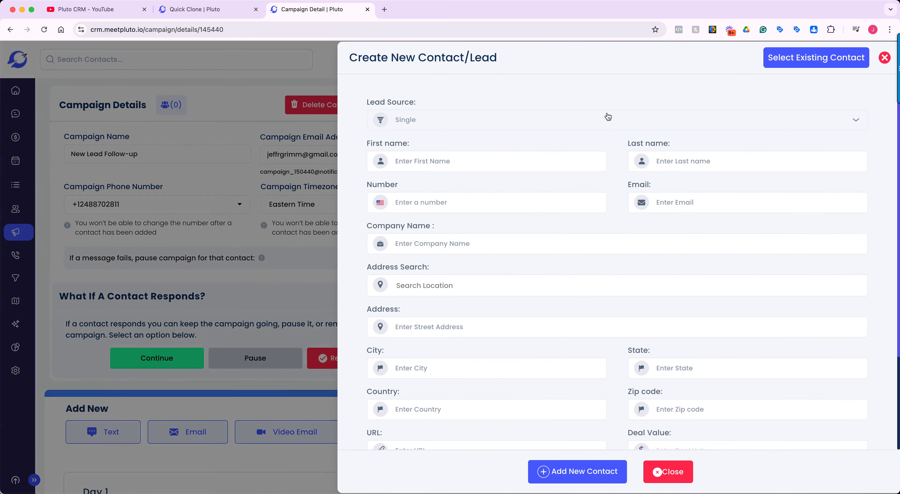
{"action": "left_click", "coordinate": [884, 57]}
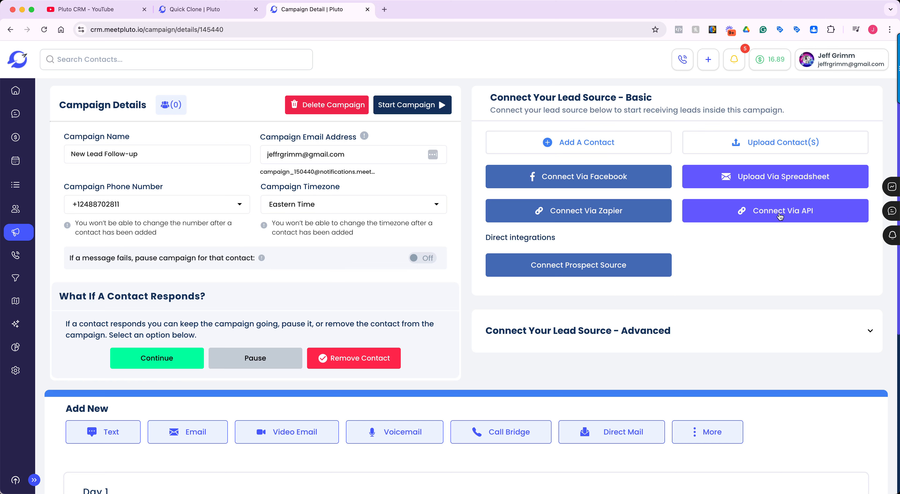
{"action": "left_click", "coordinate": [579, 265]}
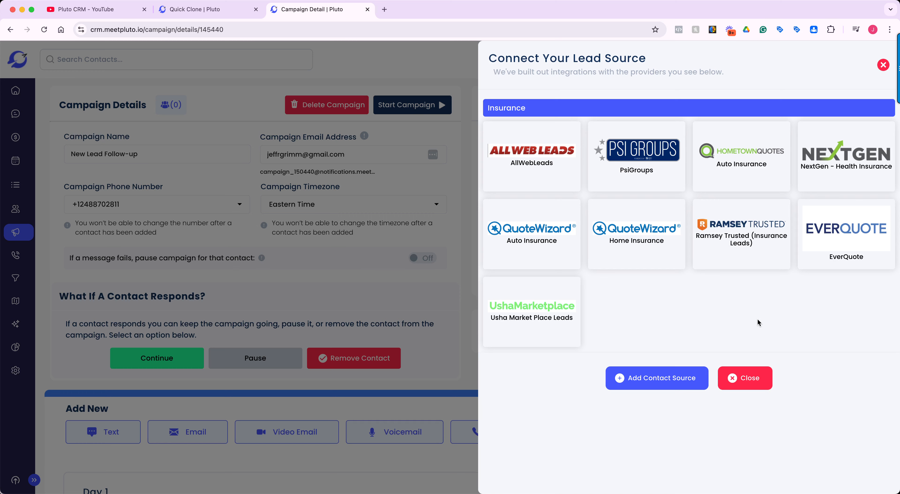
{"action": "left_click", "coordinate": [883, 66]}
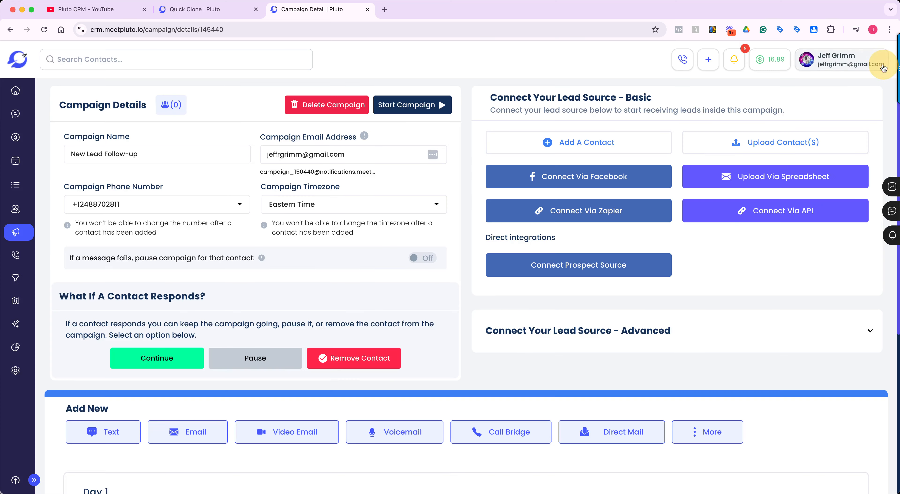